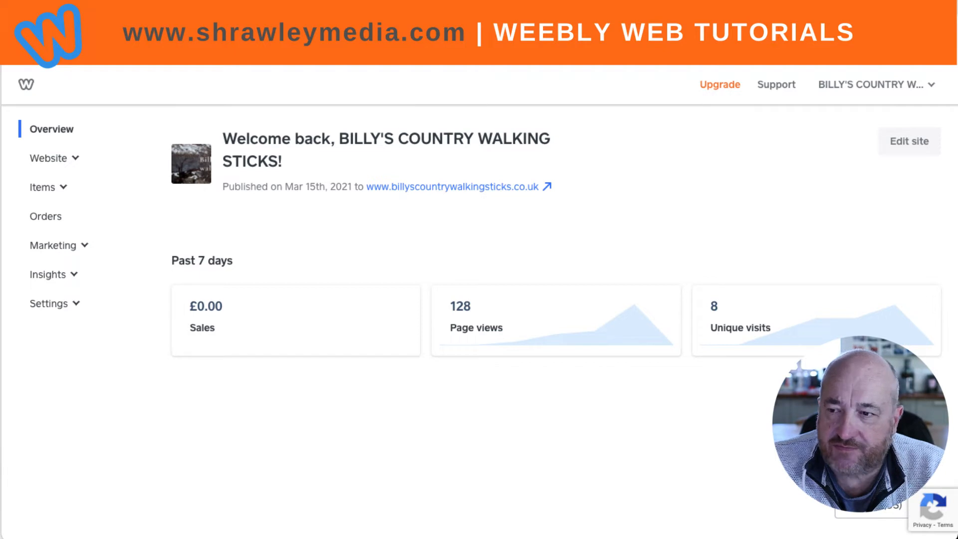
Open the site in the editor and examine the settings of the home page's six-column image gallery.
left_click(904, 149)
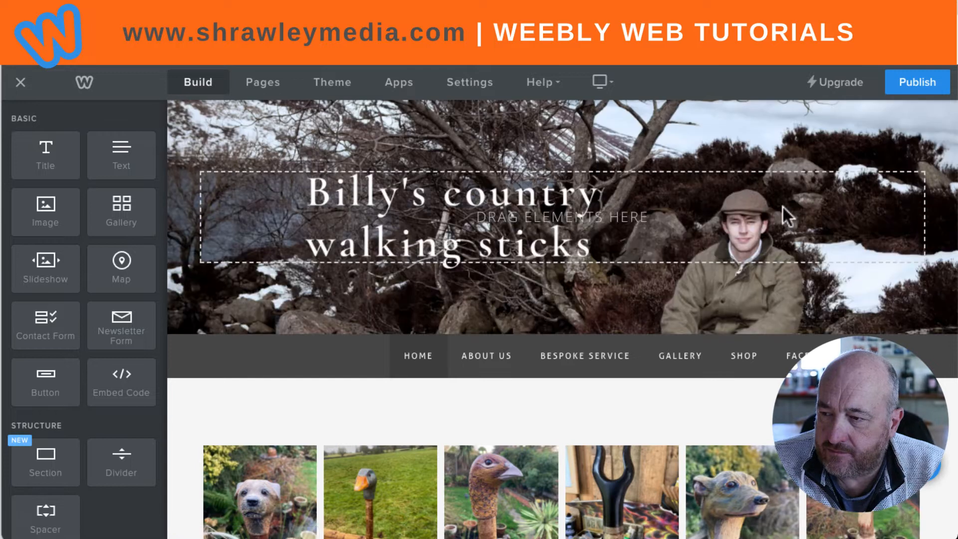
scroll(782, 207, "down", 2)
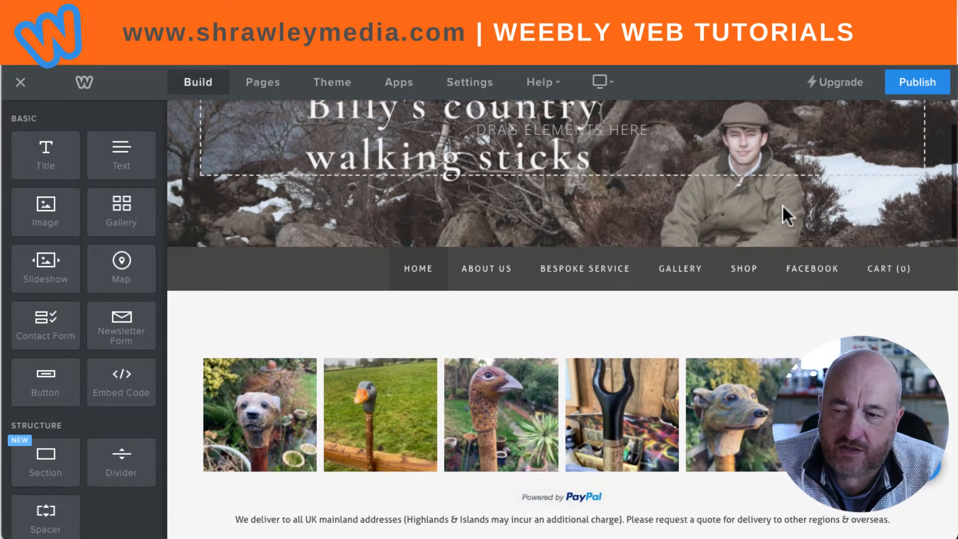
scroll(782, 205, "down", 2)
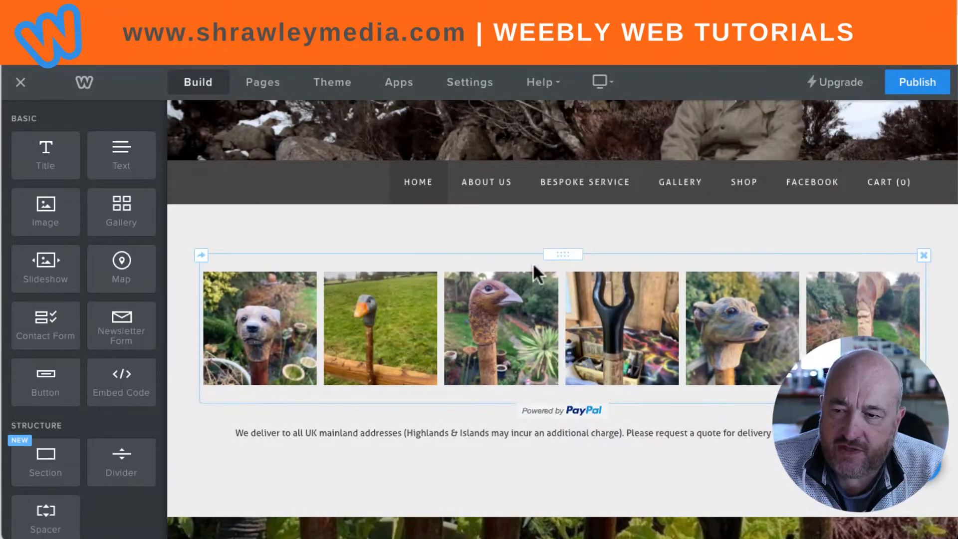
left_click(533, 265)
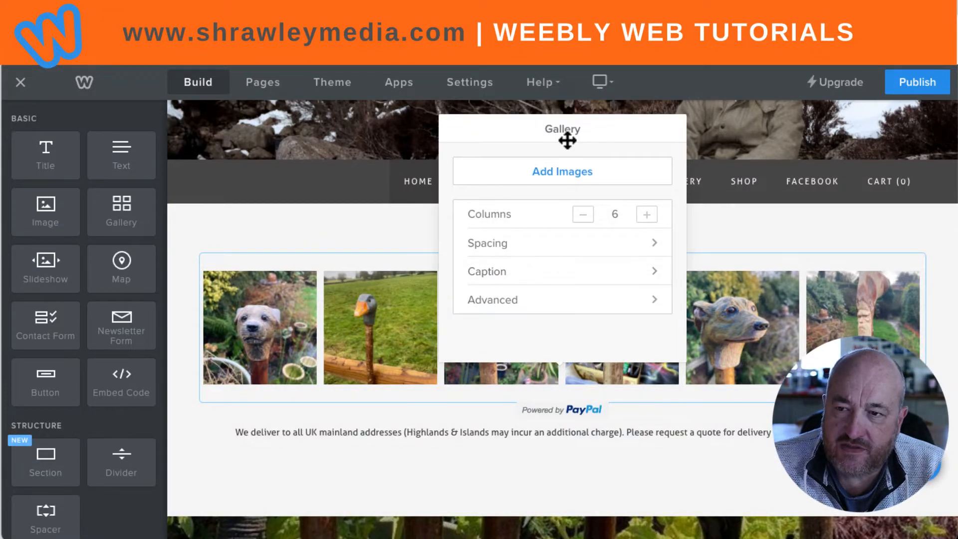
left_click(749, 236)
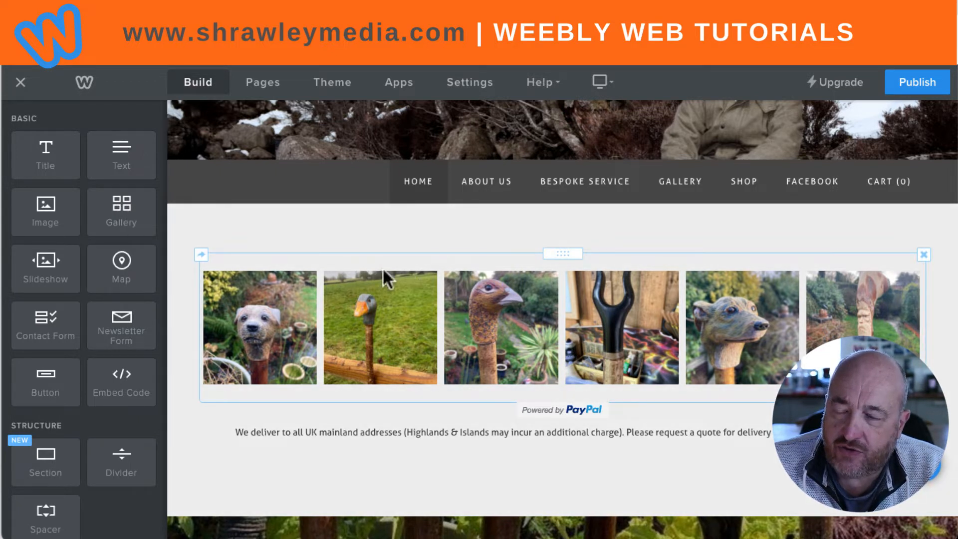
left_click(522, 264)
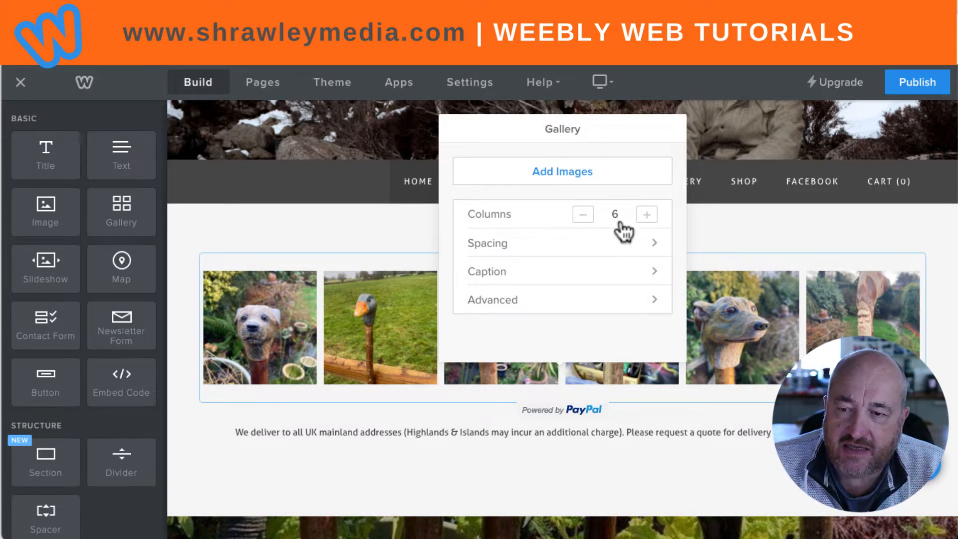
left_click(378, 233)
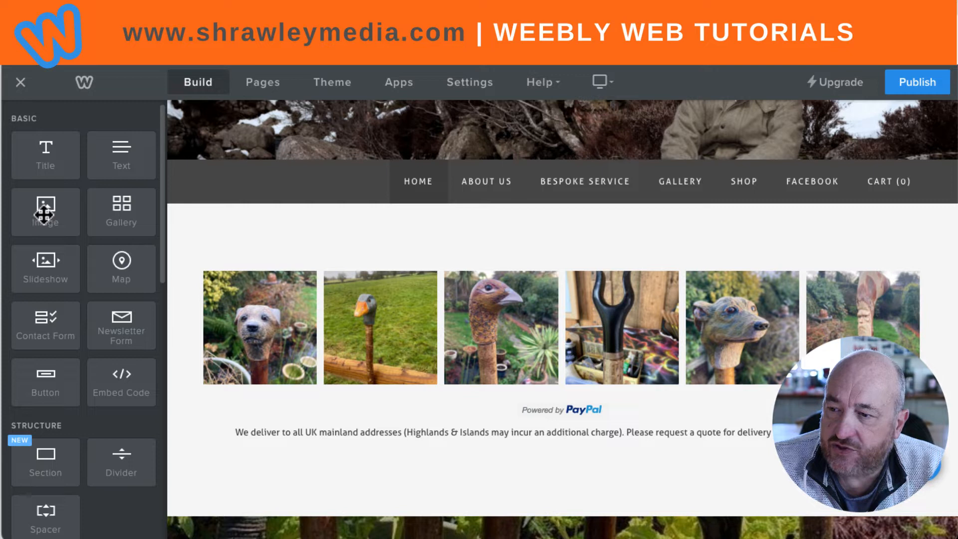
Examine the settings of the commission notice image in the home page's About Us text.
scroll(365, 330, "down", 18)
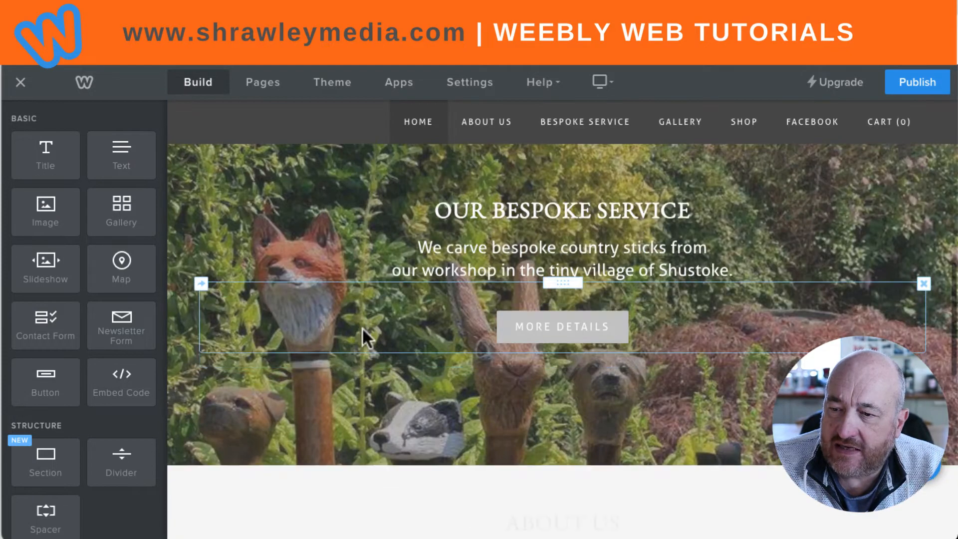
scroll(363, 330, "up", 4)
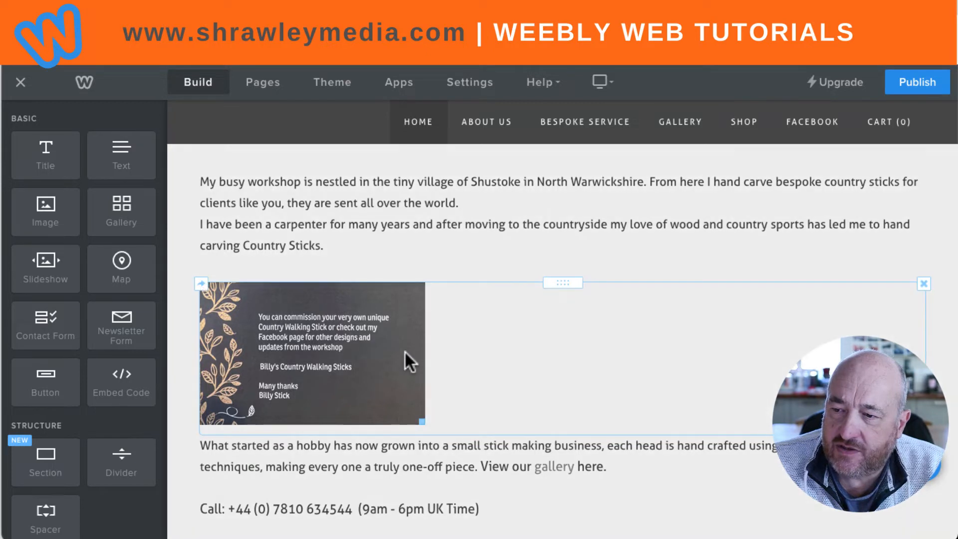
left_click(351, 340)
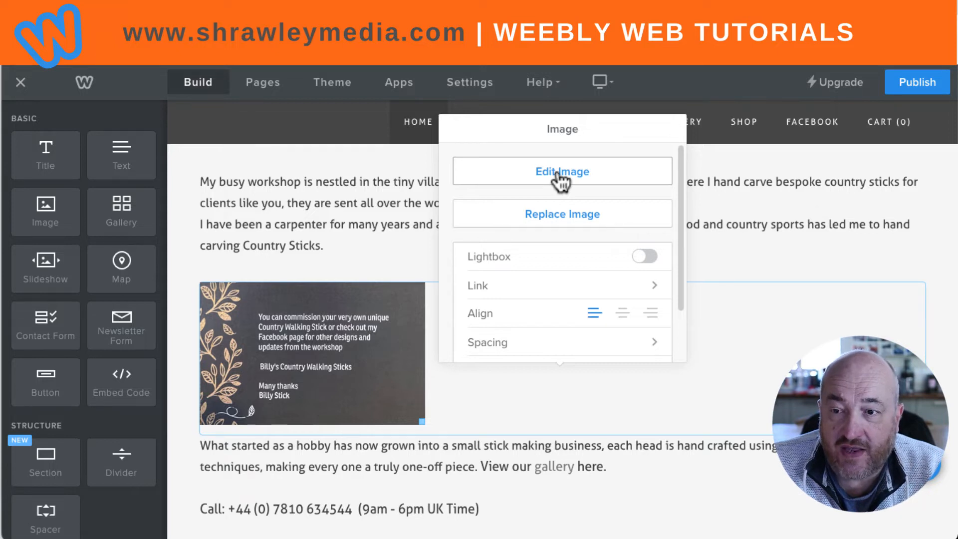
scroll(541, 219, "down", 1)
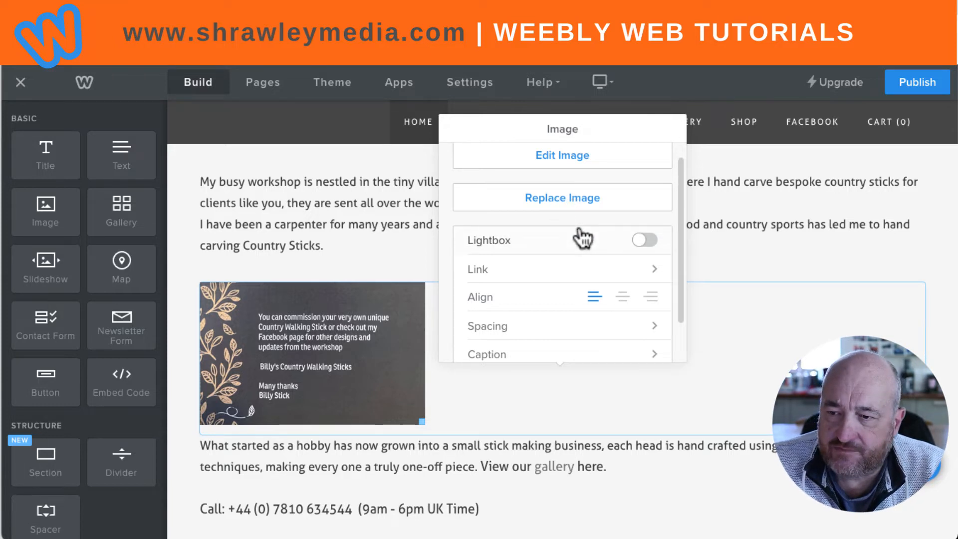
scroll(579, 250, "down", 3)
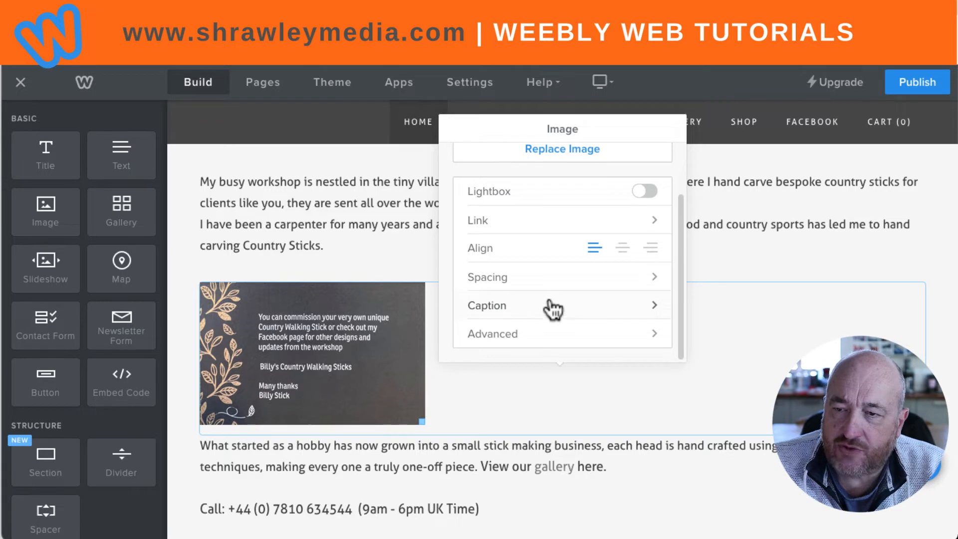
left_click(382, 245)
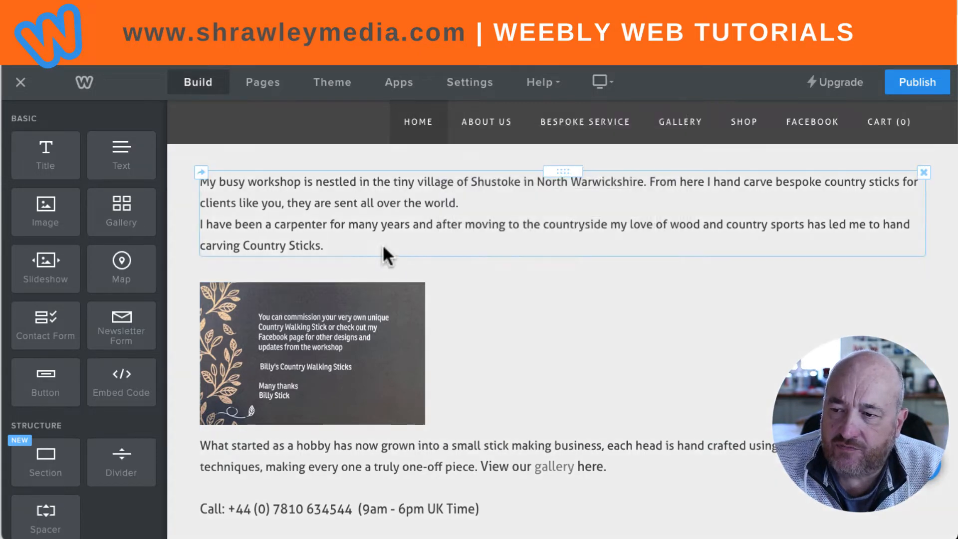
Open the Shop page in the editor and look through its full grid of products.
scroll(381, 329, "up", 5)
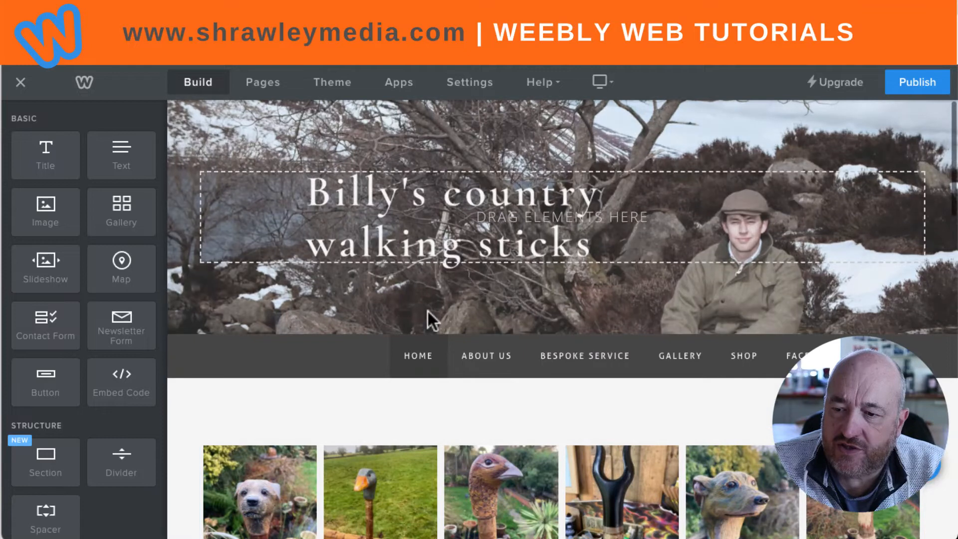
scroll(427, 311, "down", 3)
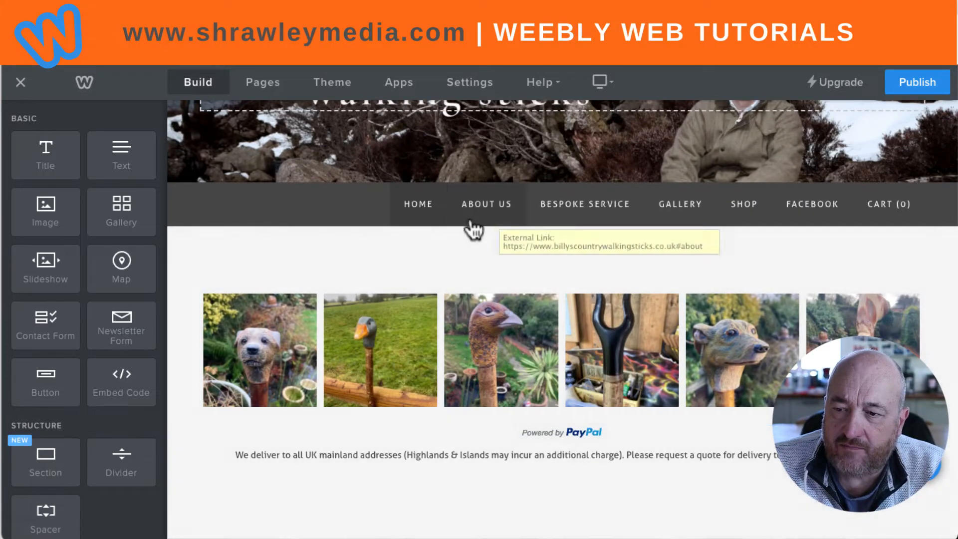
left_click(744, 206)
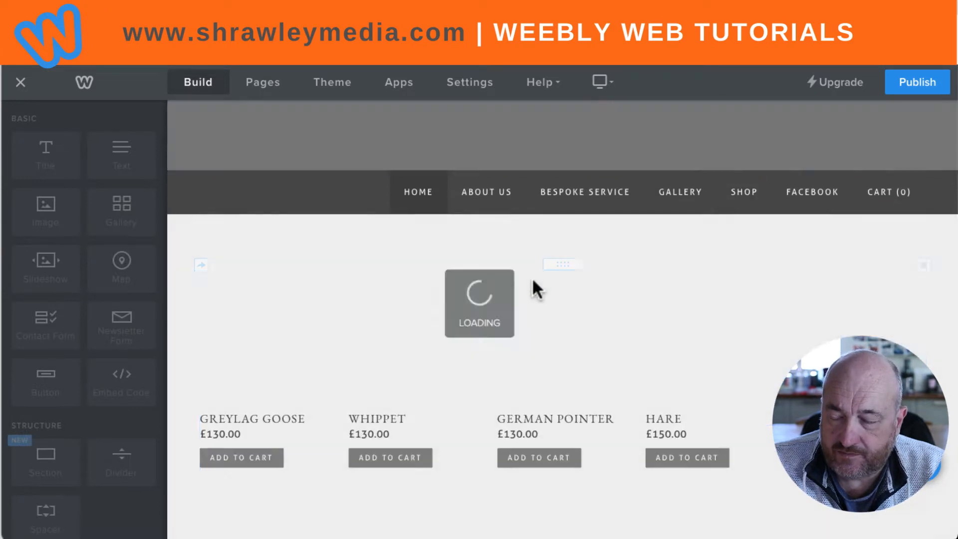
scroll(531, 277, "down", 5)
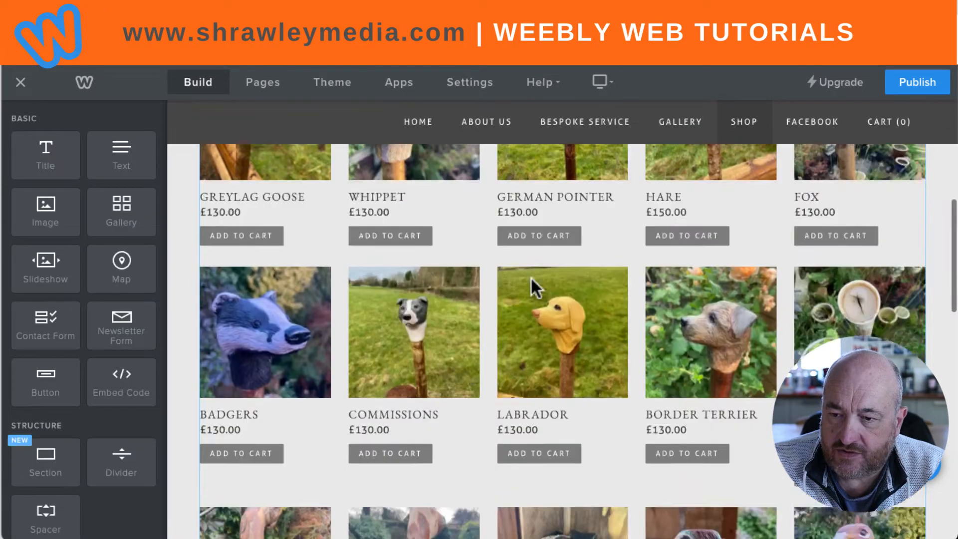
scroll(531, 276, "down", 9)
scroll(531, 277, "up", 4)
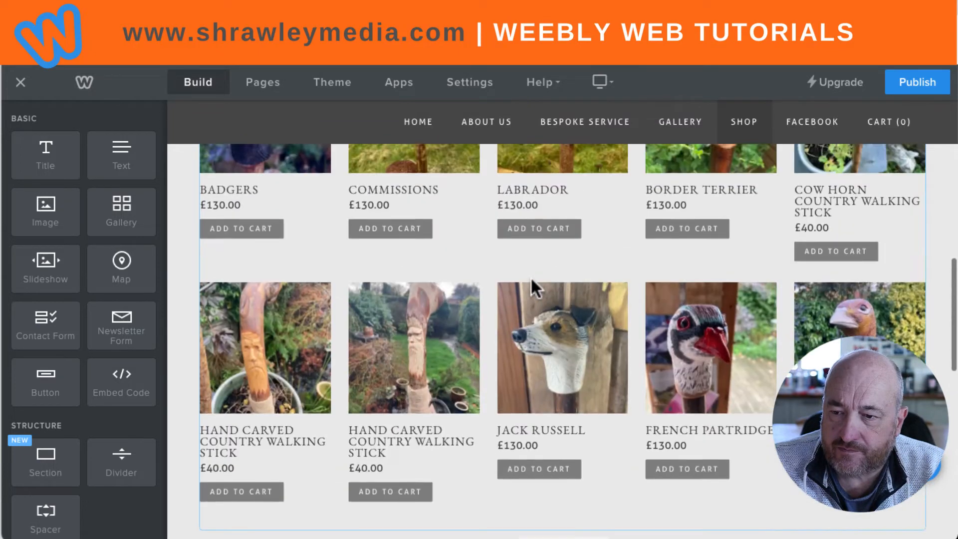
scroll(531, 276, "up", 5)
scroll(383, 262, "up", 3)
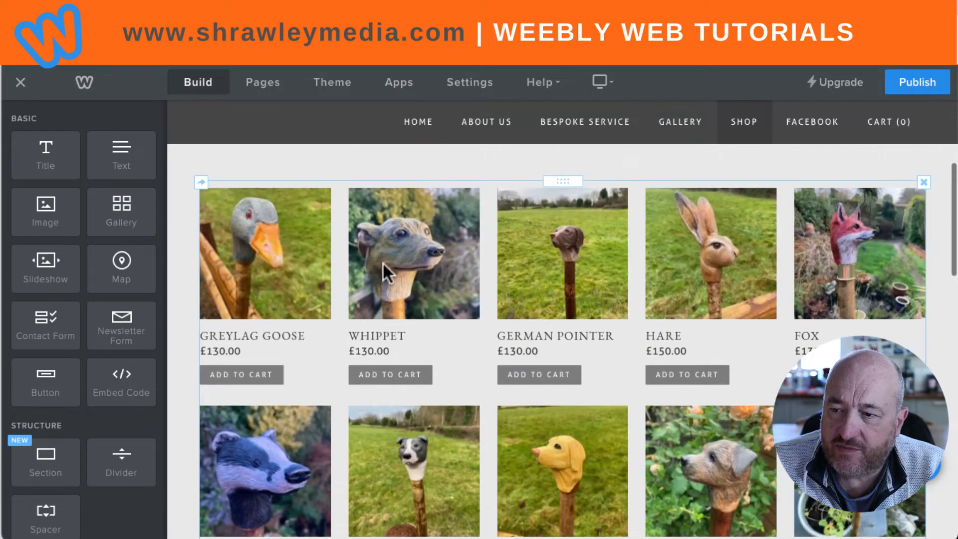
Examine the Shop page's Products element settings and look through the available ecommerce building elements.
left_click(412, 262)
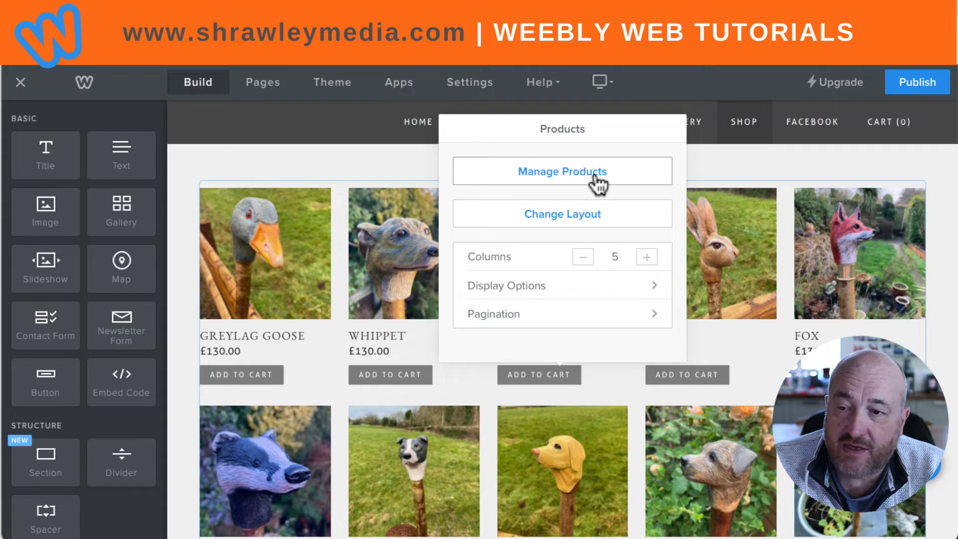
left_click(415, 171)
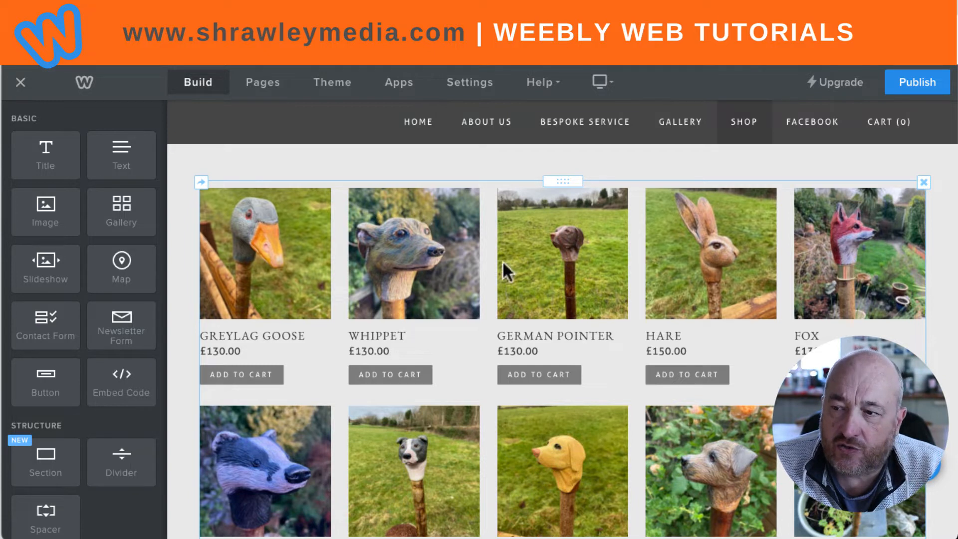
left_click(489, 187)
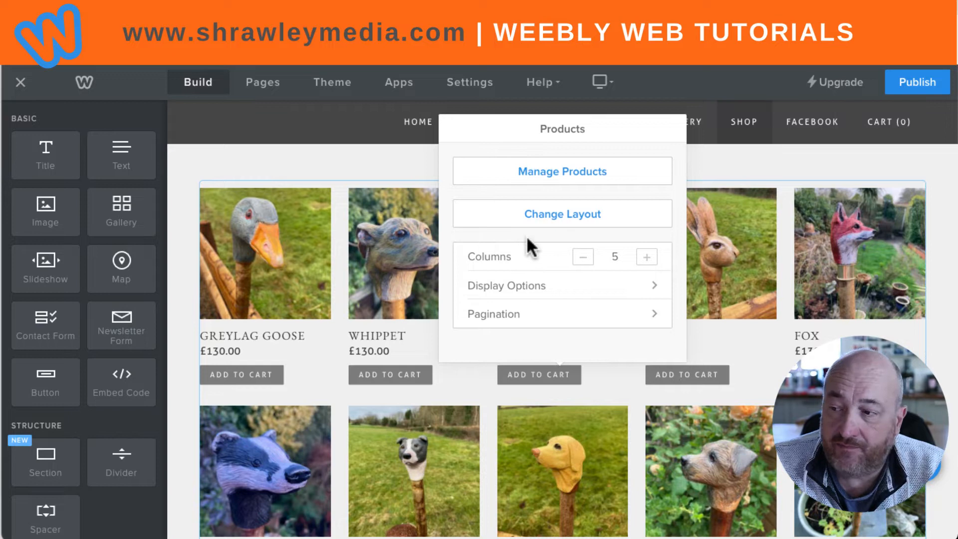
scroll(107, 227, "down", 5)
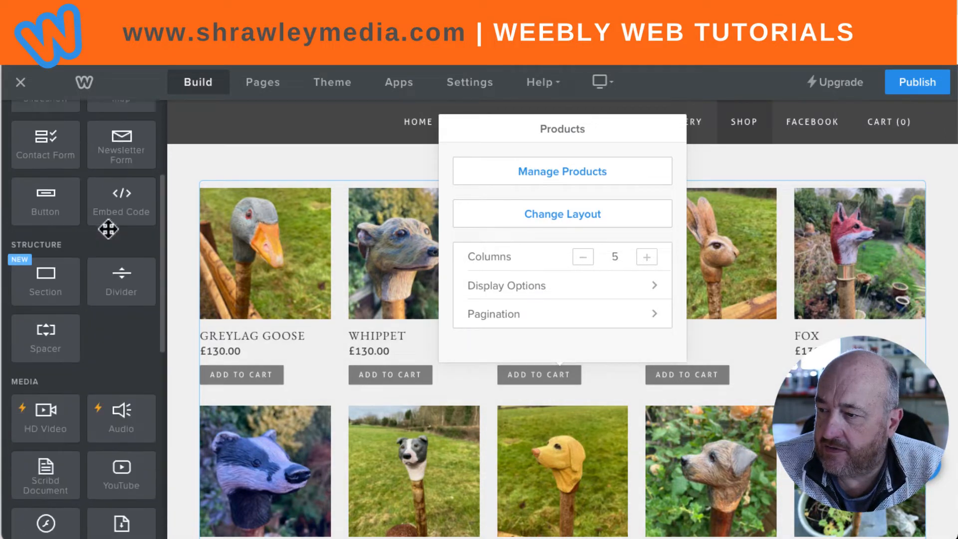
scroll(107, 226, "down", 5)
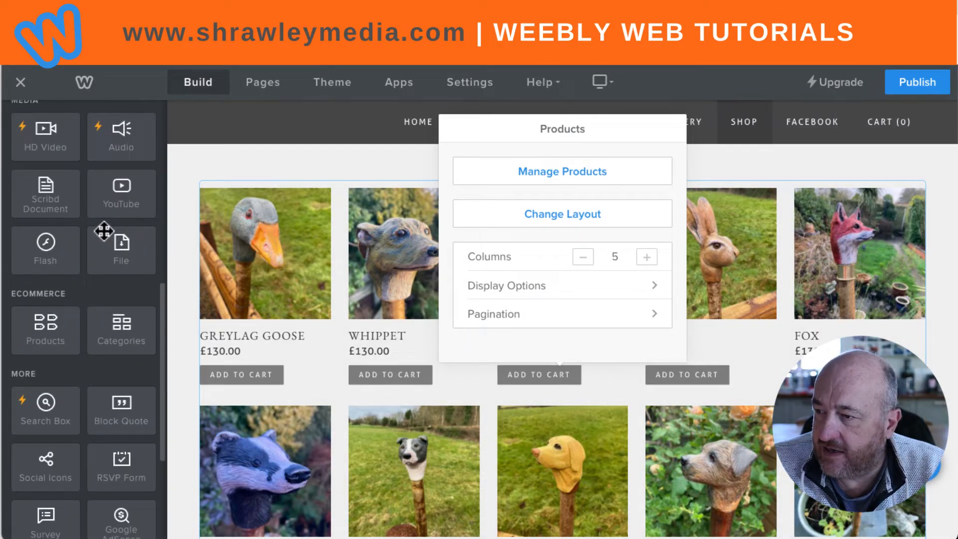
scroll(100, 231, "down", 1)
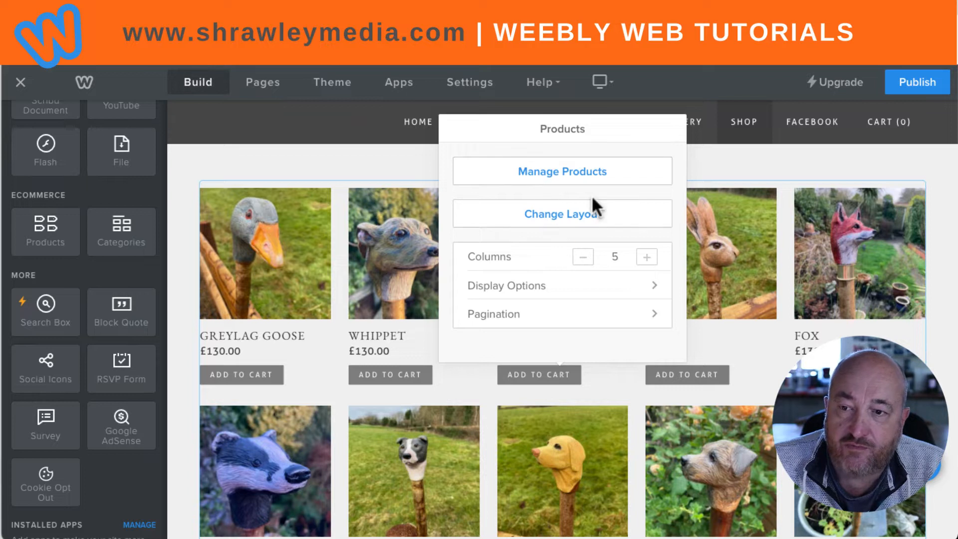
Review the selected products in the Products element's Manage Products list and cancel without making changes.
left_click(607, 183)
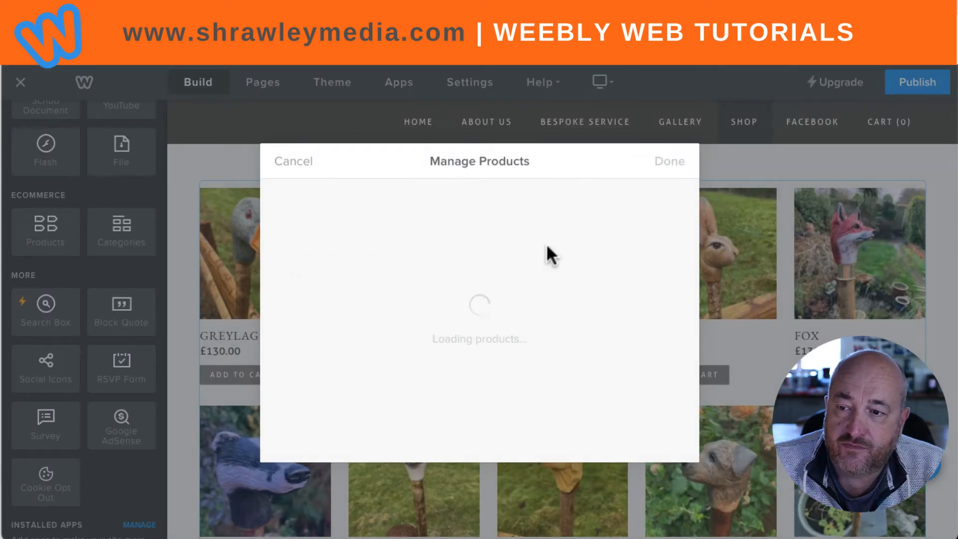
scroll(453, 343, "down", 2)
scroll(461, 334, "up", 2)
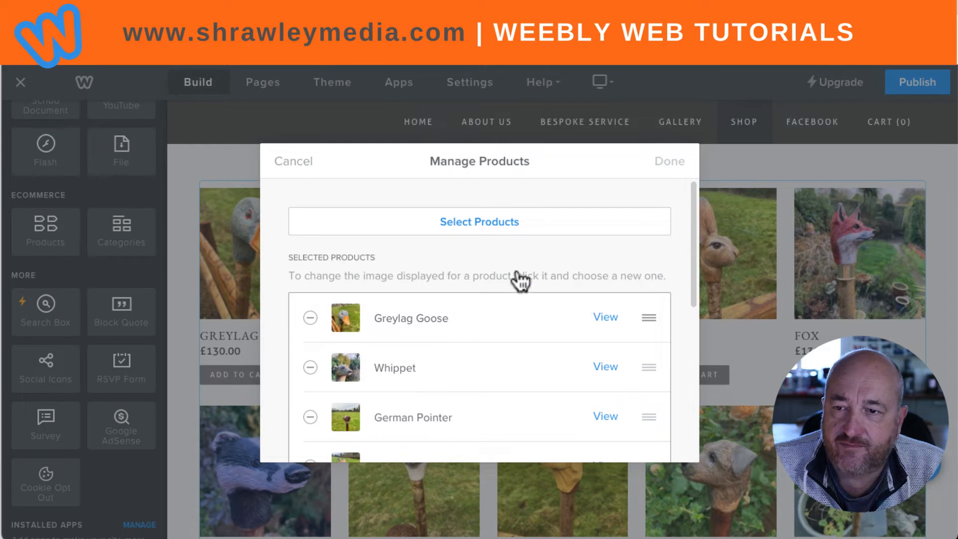
left_click(302, 164)
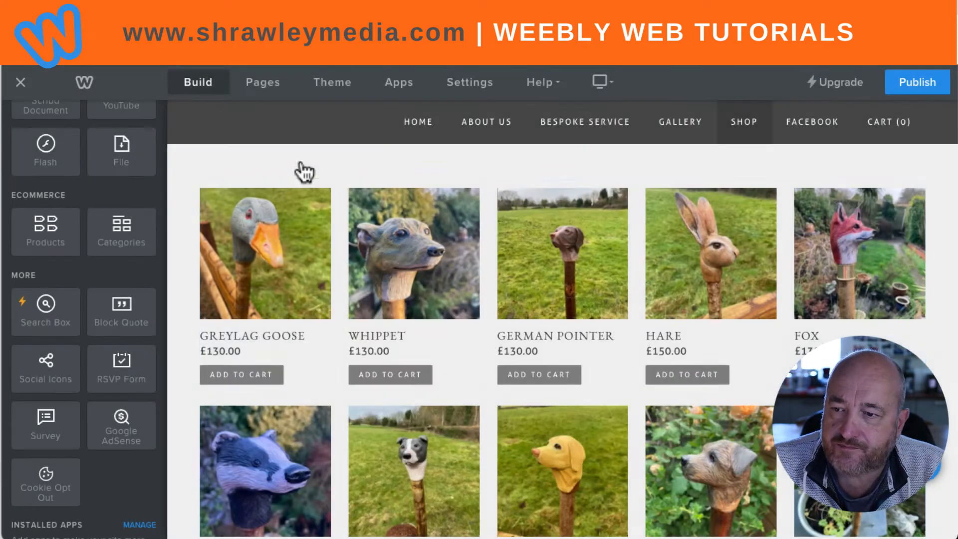
Review the Shop page's product grid once more and exit the site editor to the dashboard.
scroll(495, 267, "down", 2)
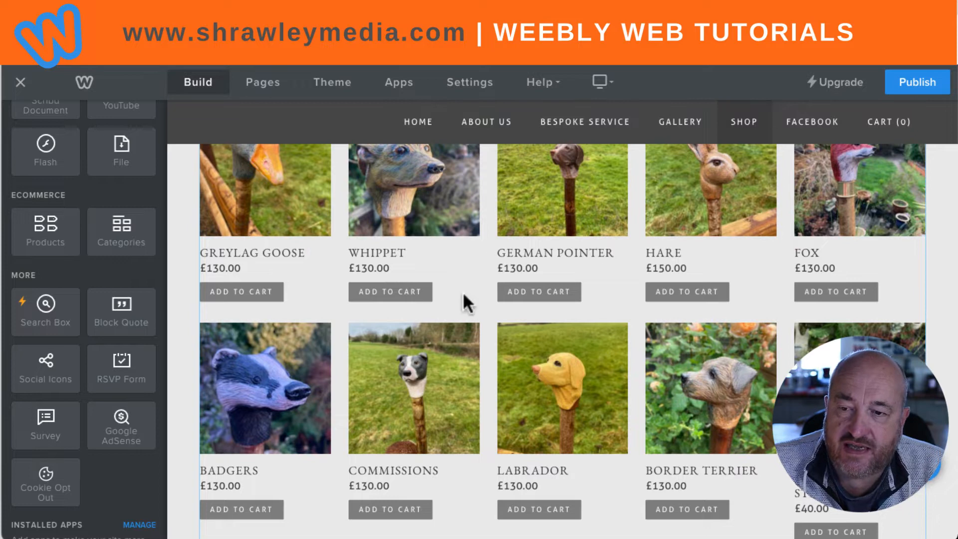
scroll(629, 297, "up", 7)
scroll(623, 299, "down", 4)
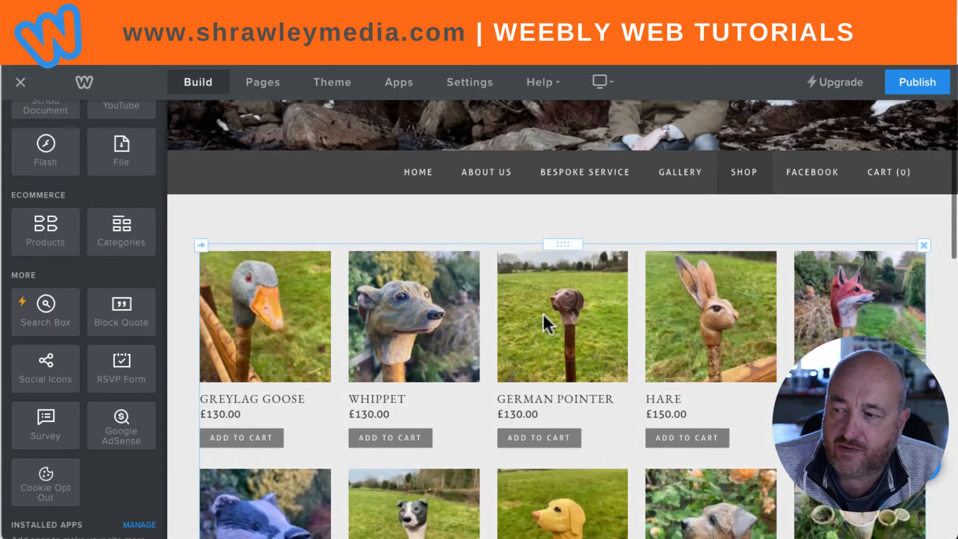
scroll(463, 387, "down", 8)
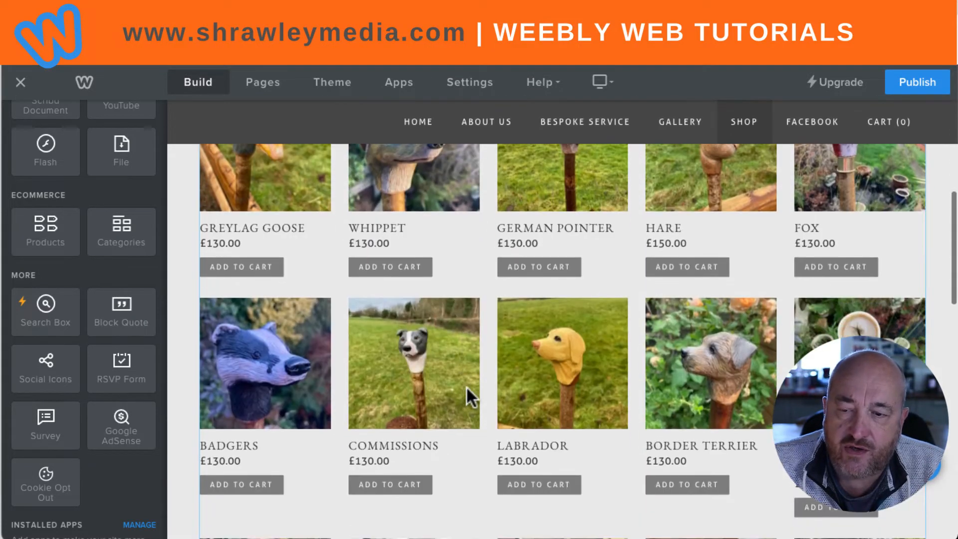
scroll(499, 372, "down", 1)
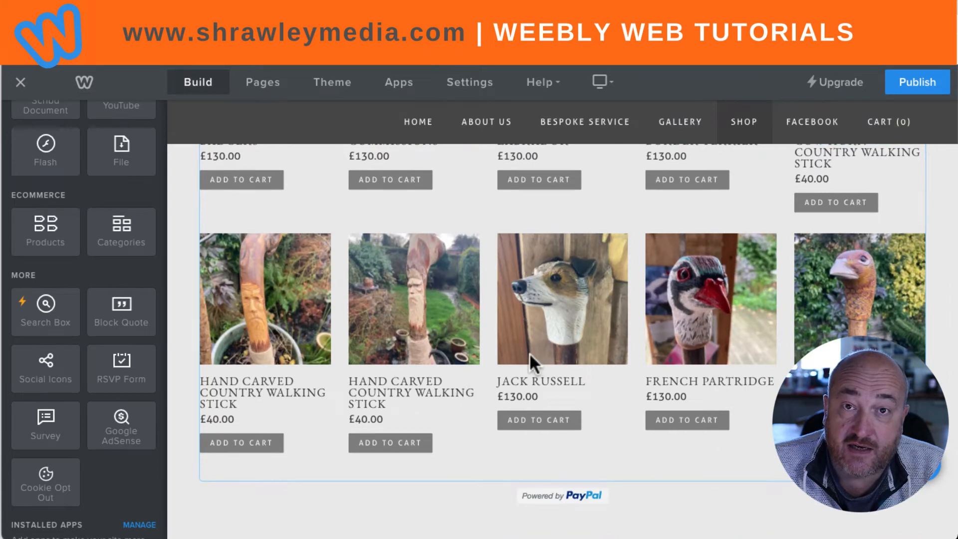
scroll(529, 355, "up", 2)
scroll(531, 351, "up", 10)
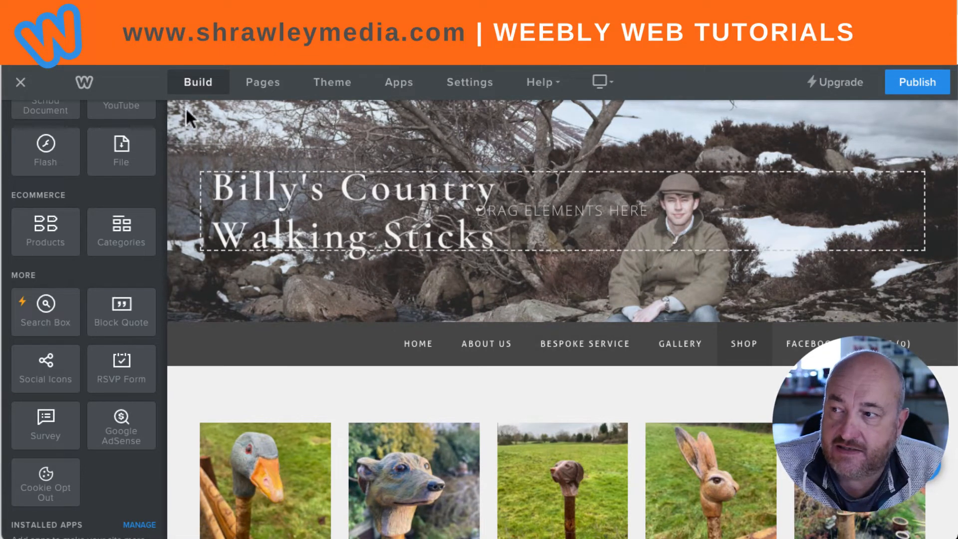
left_click(20, 85)
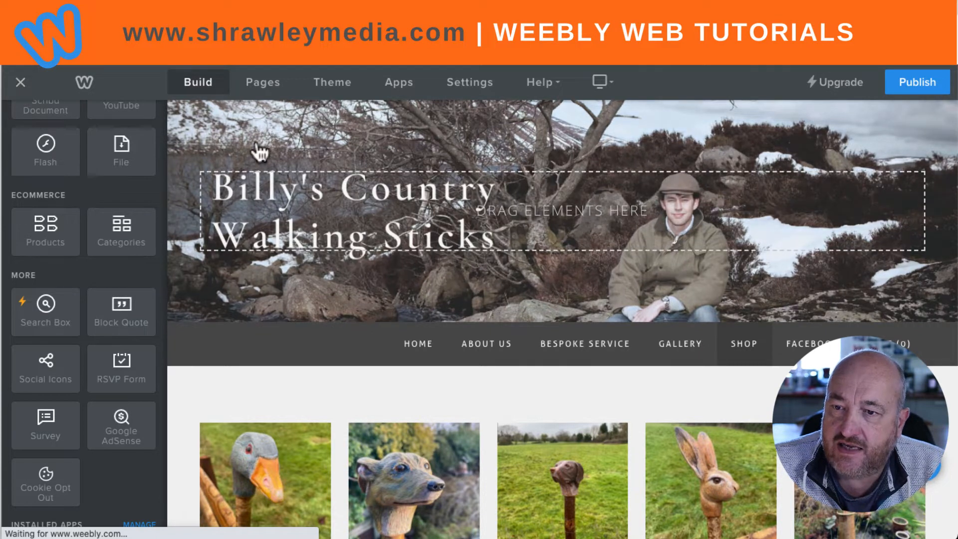
left_click(22, 82)
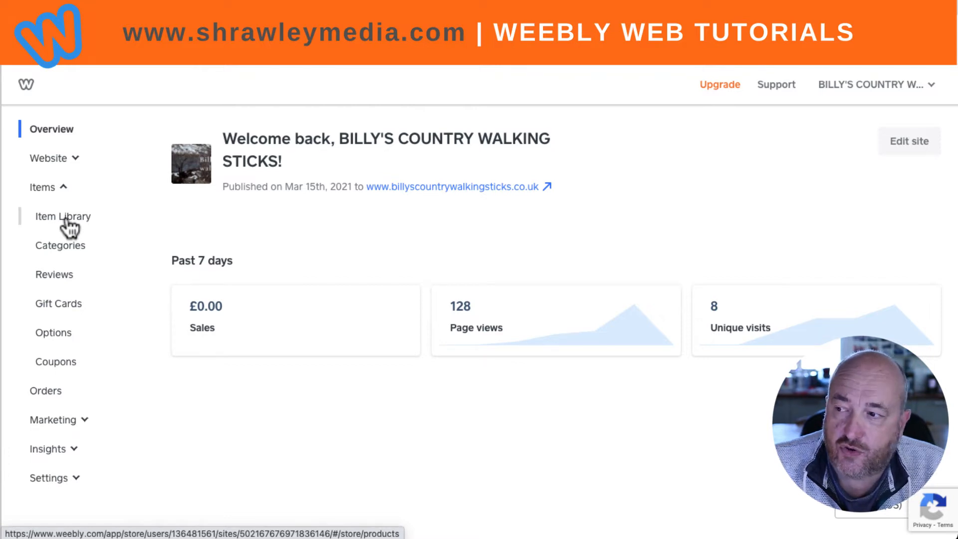
Open the Item Library and look through the full list of shop products with their types, prices and stock.
left_click(70, 228)
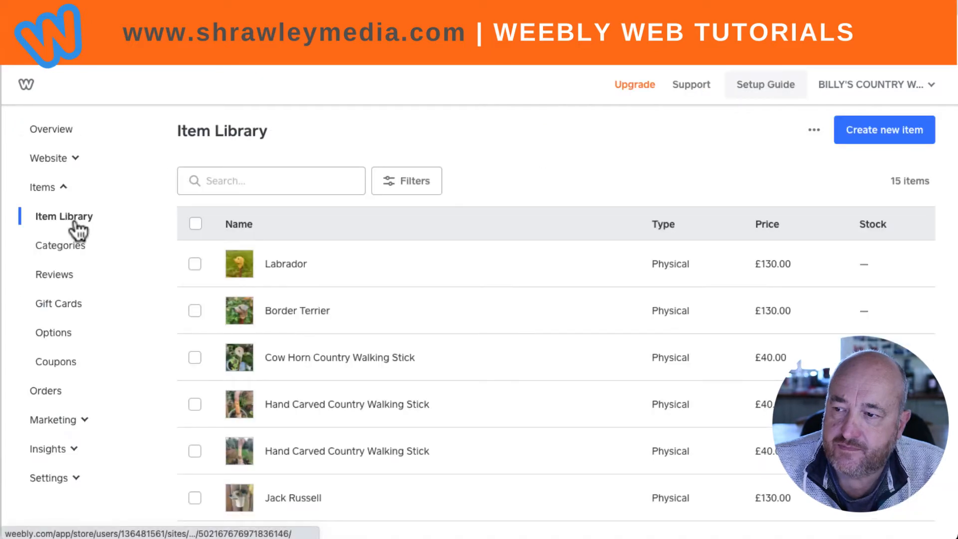
scroll(460, 287, "down", 10)
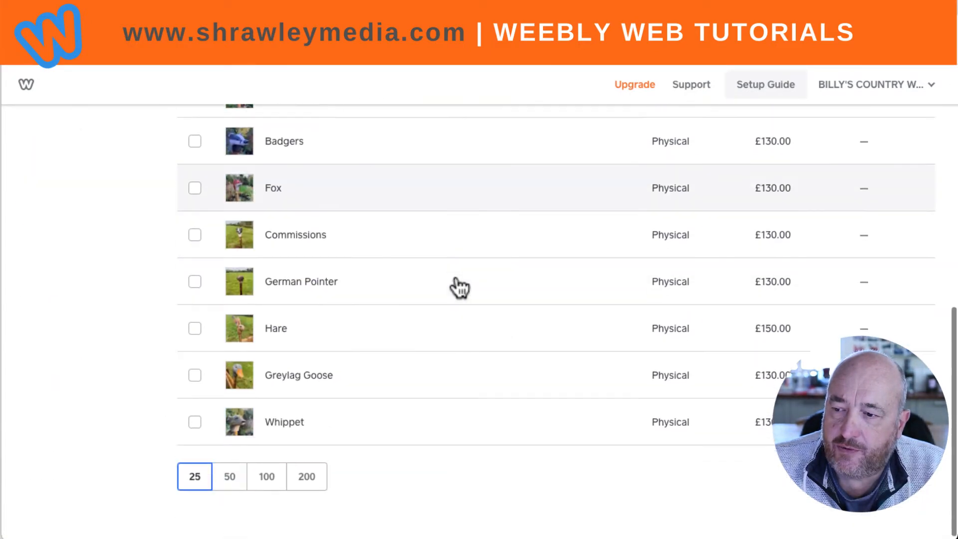
scroll(457, 287, "up", 10)
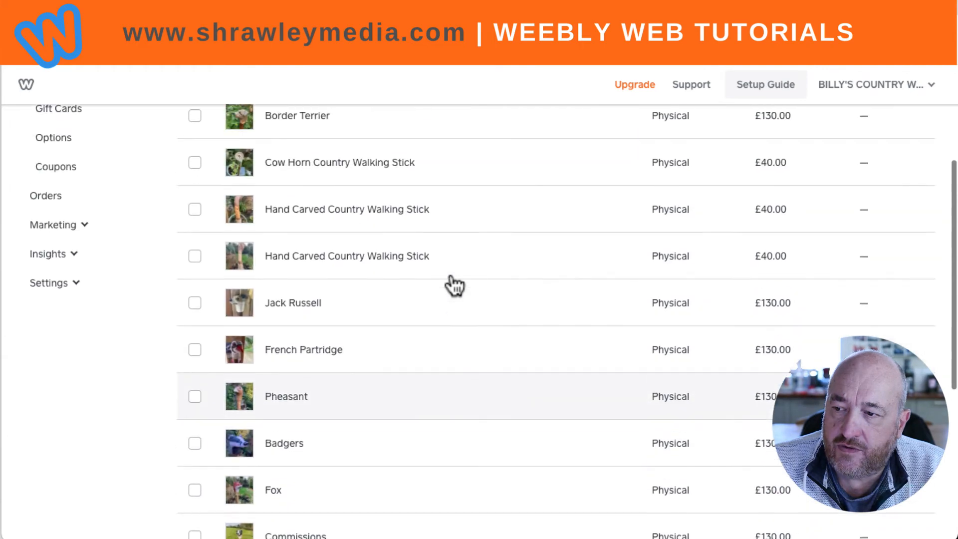
scroll(454, 286, "down", 10)
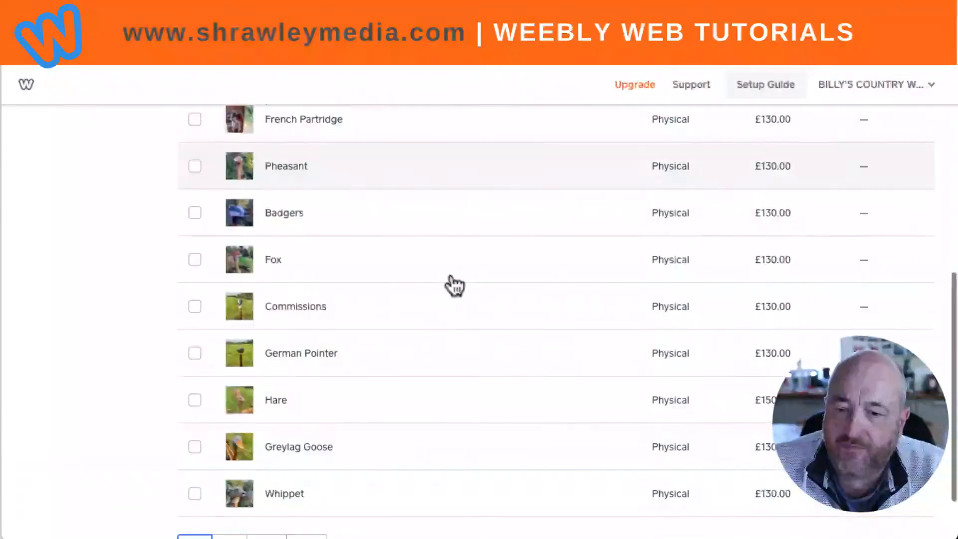
scroll(599, 293, "up", 2)
scroll(638, 292, "up", 8)
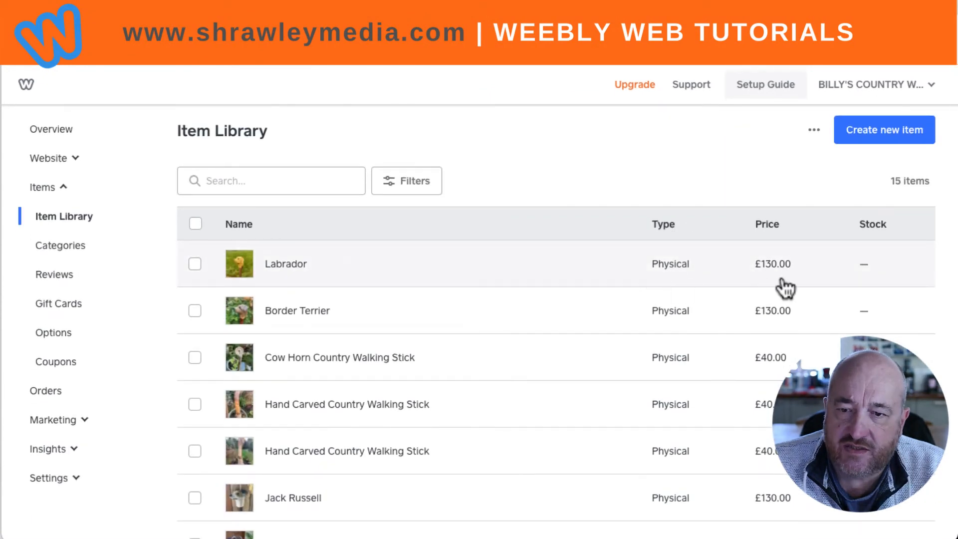
scroll(784, 291, "down", 6)
scroll(782, 292, "up", 1)
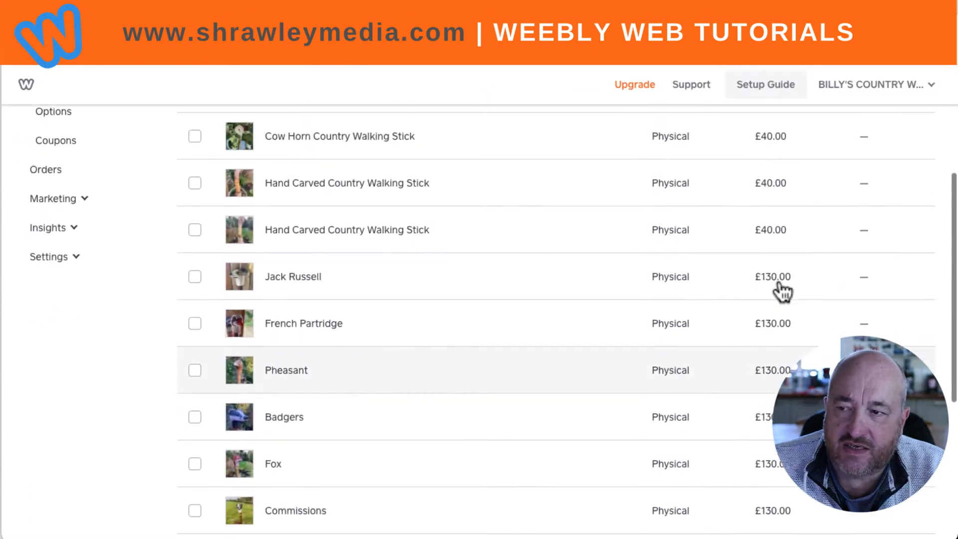
scroll(782, 292, "down", 5)
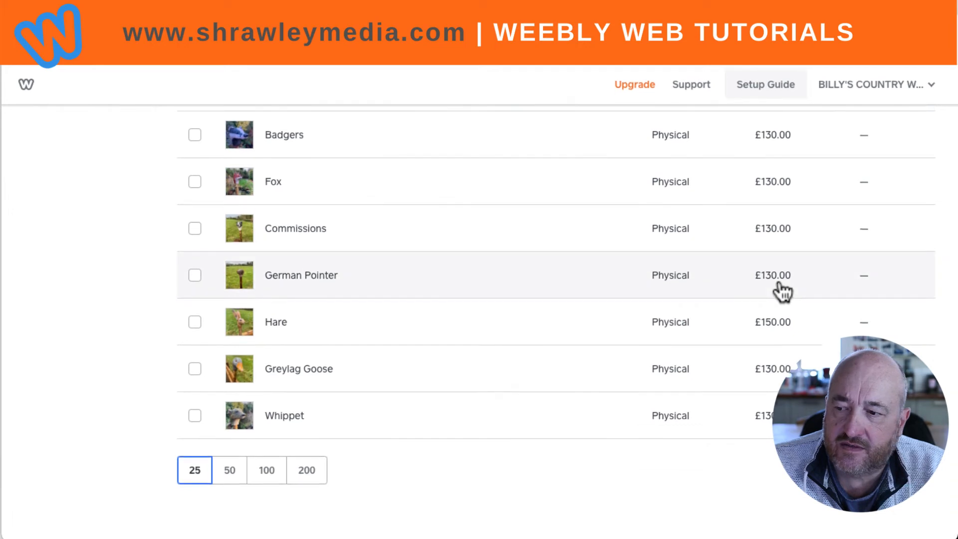
scroll(250, 321, "up", 1)
scroll(252, 320, "down", 1)
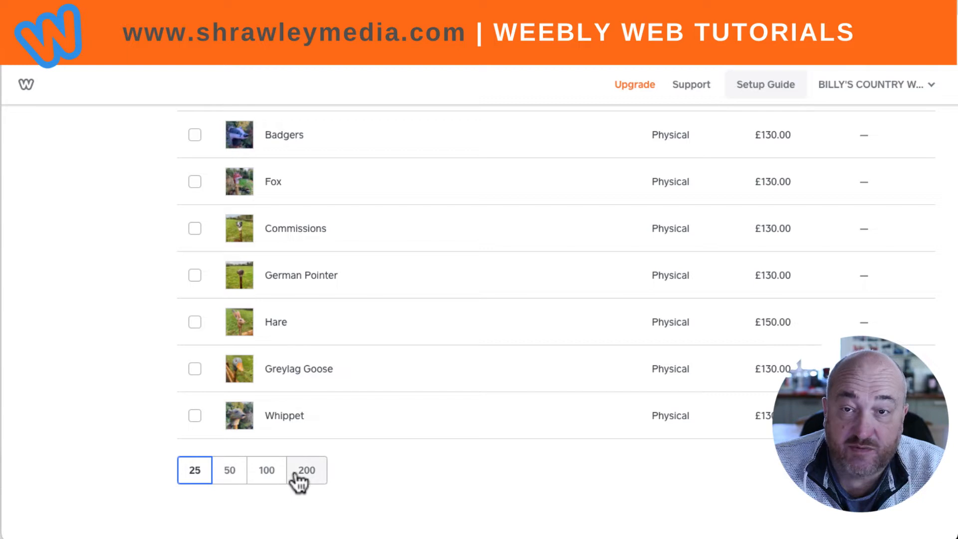
scroll(313, 394, "up", 6)
scroll(314, 394, "up", 3)
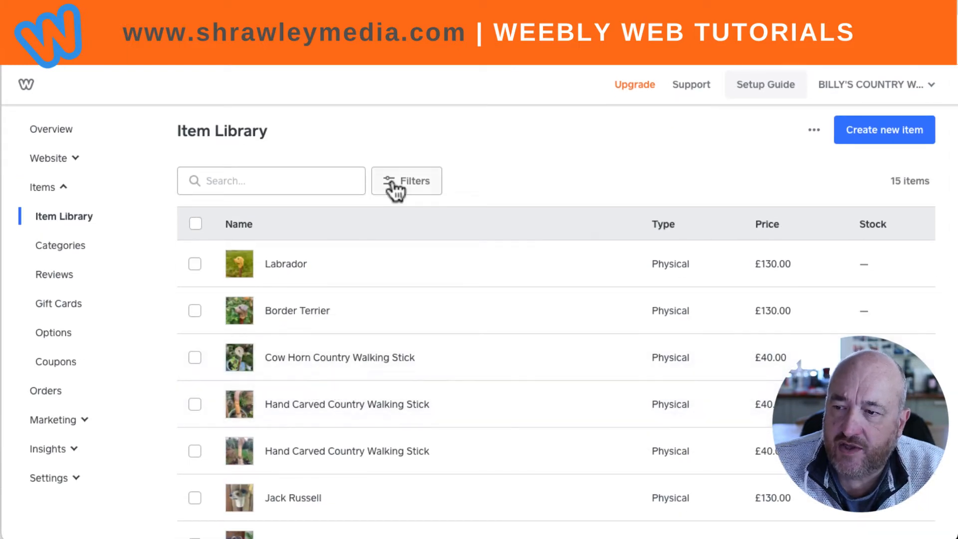
Review the available item filters for visibility, stock quantity and fulfillment, and close them without applying any.
left_click(414, 186)
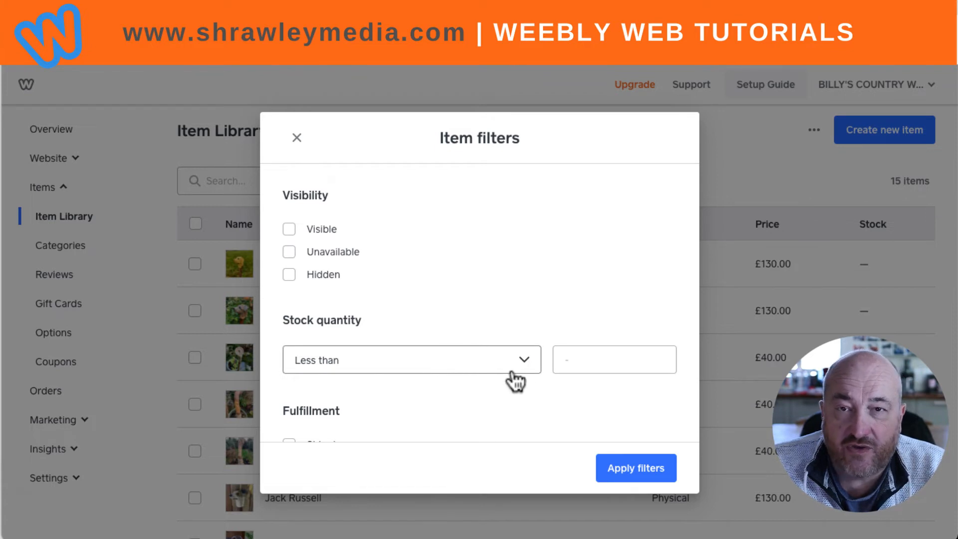
scroll(510, 375, "down", 3)
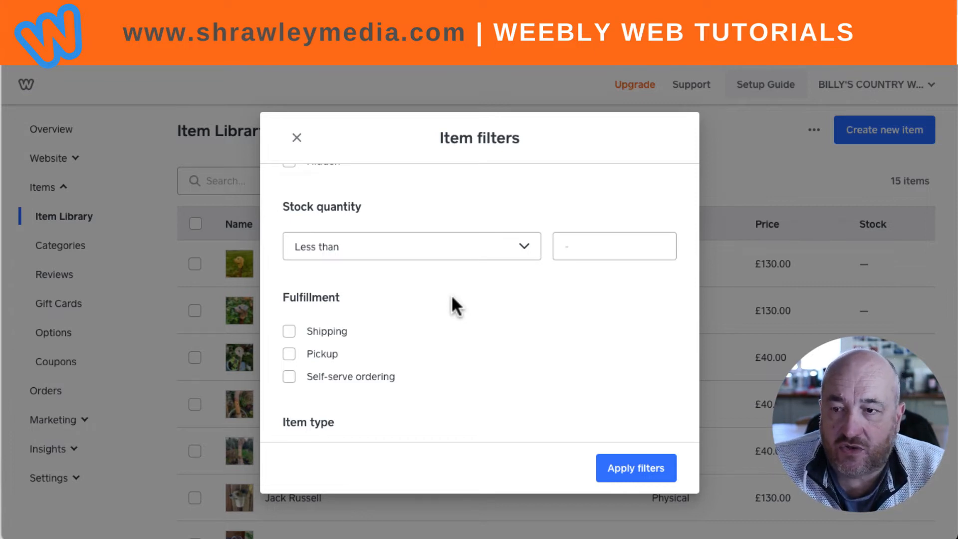
left_click(297, 137)
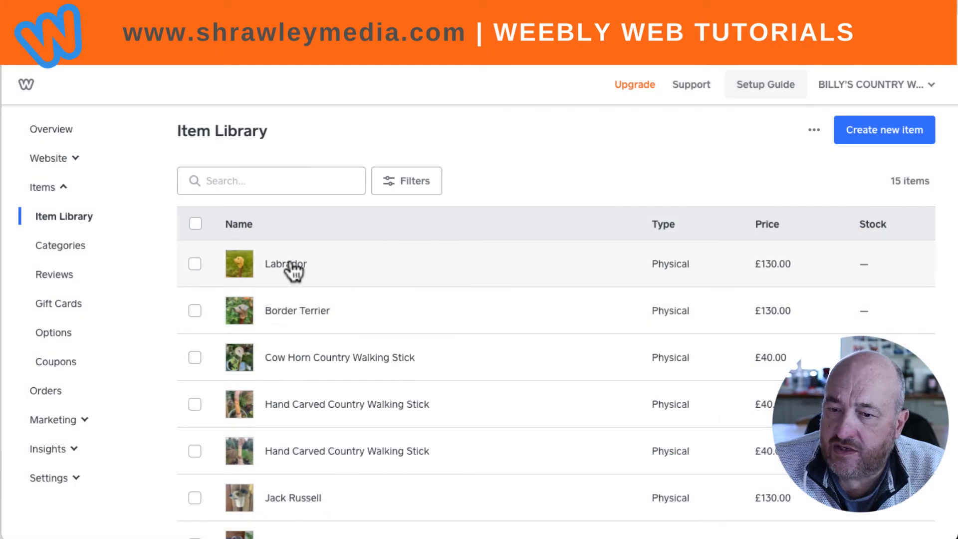
Open the Labrador item for editing and look over its title, price, description and media.
left_click(294, 271)
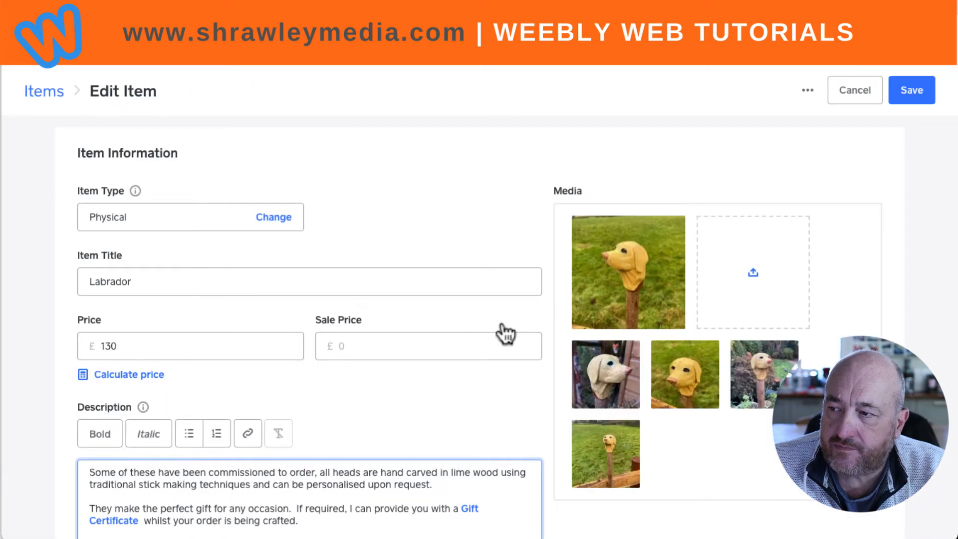
scroll(517, 330, "down", 8)
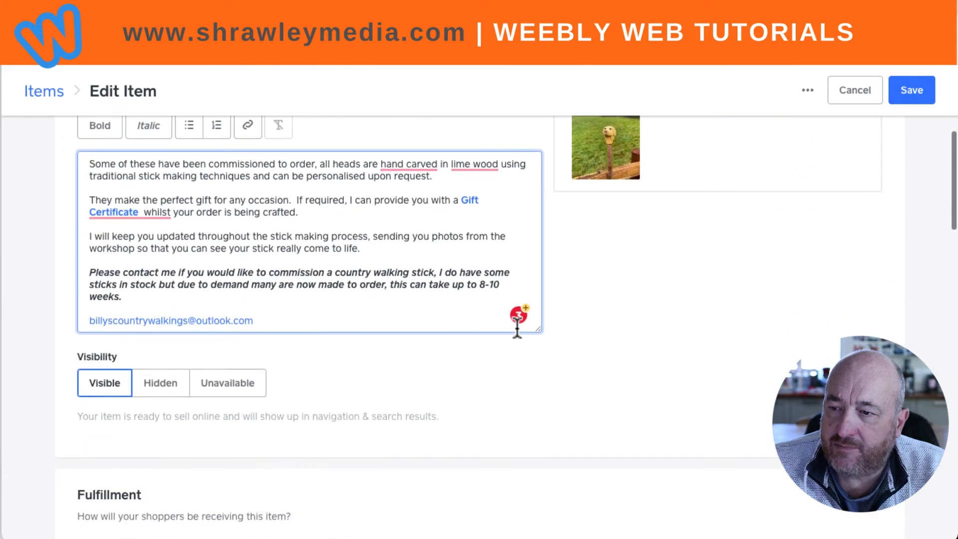
scroll(517, 330, "up", 8)
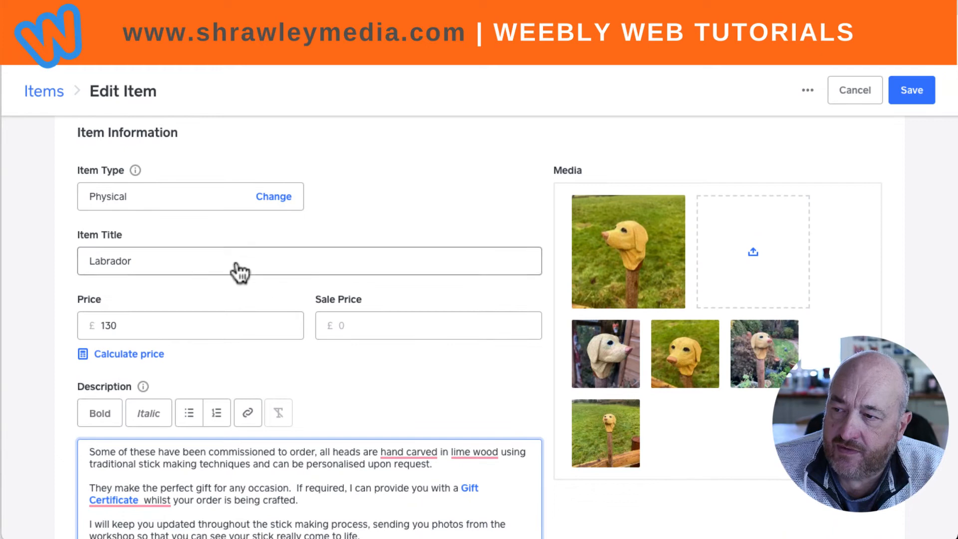
Review the available item types for the Labrador product and close the dialog without changing the type.
left_click(274, 198)
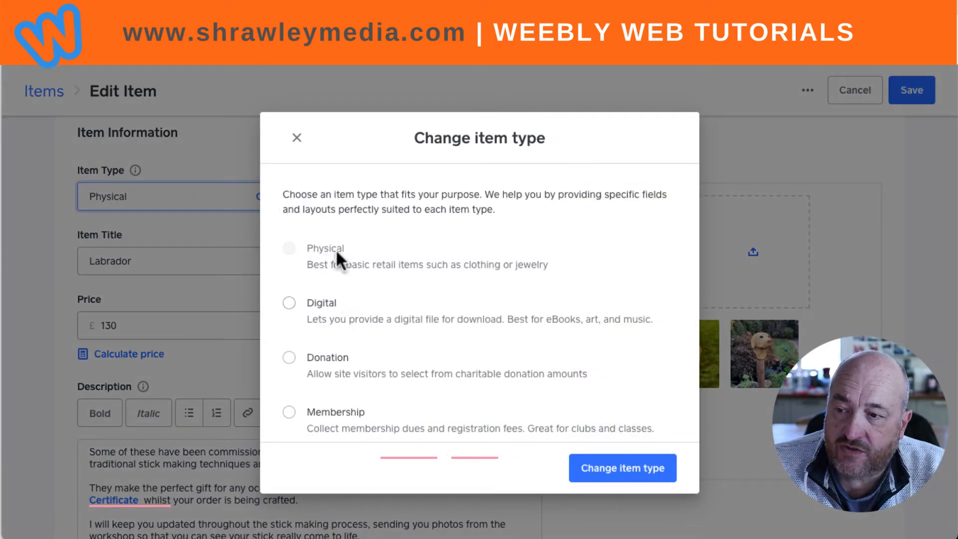
scroll(342, 331, "down", 3)
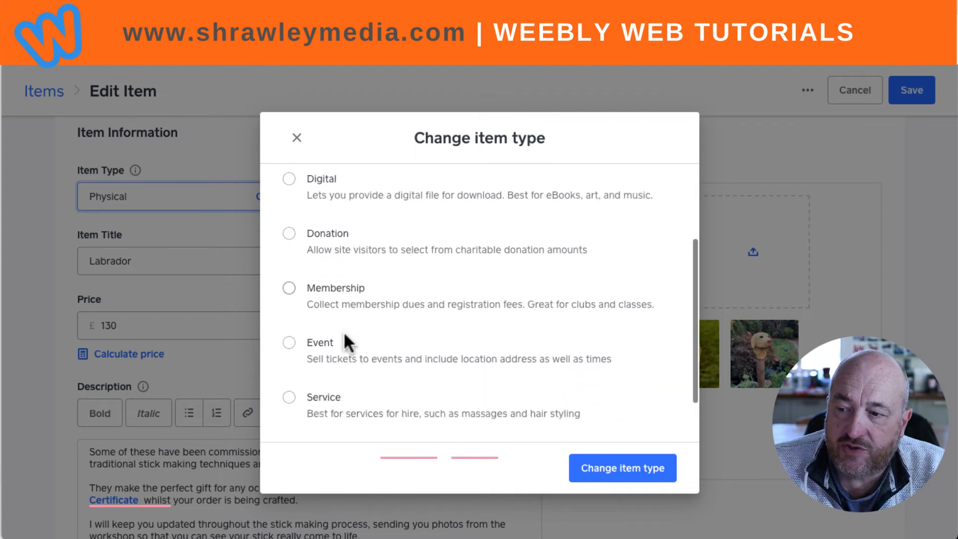
scroll(346, 334, "down", 1)
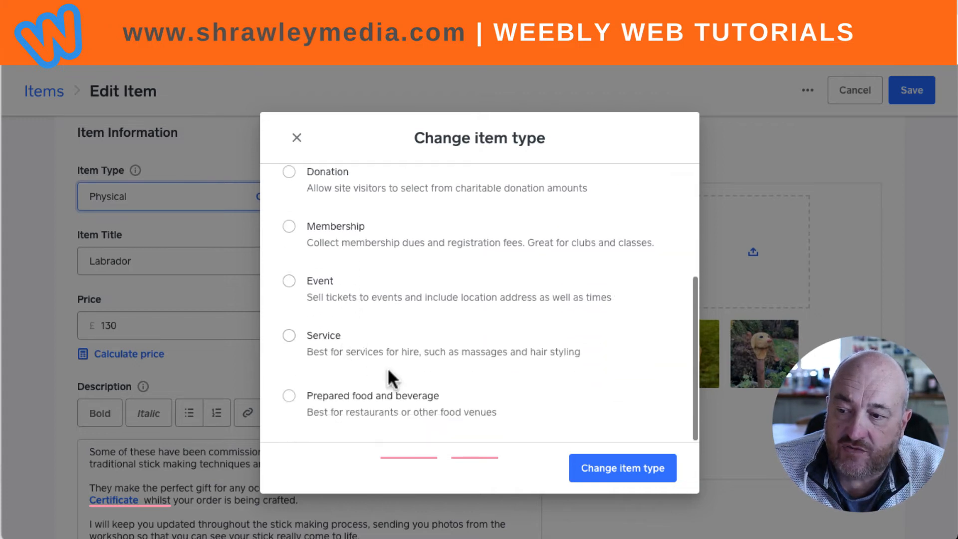
scroll(407, 384, "up", 4)
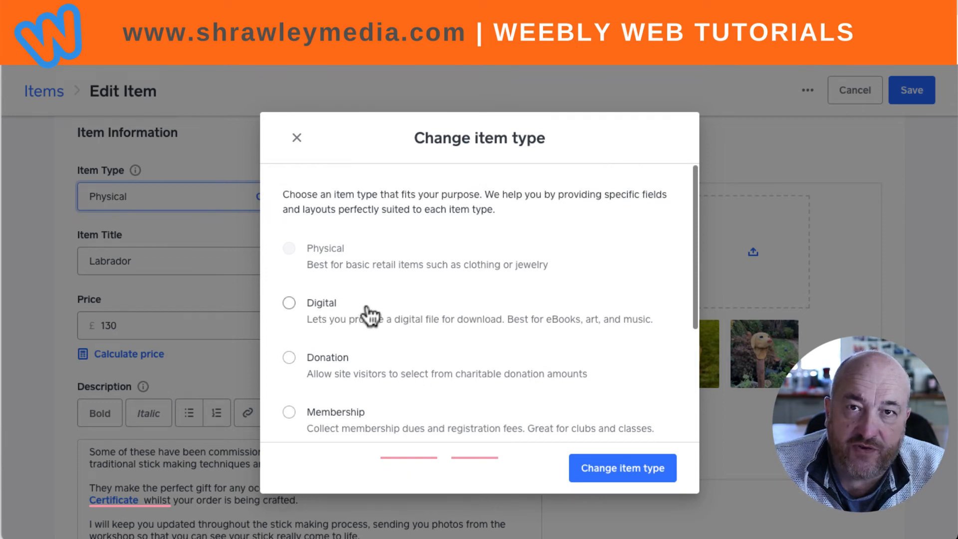
left_click(297, 139)
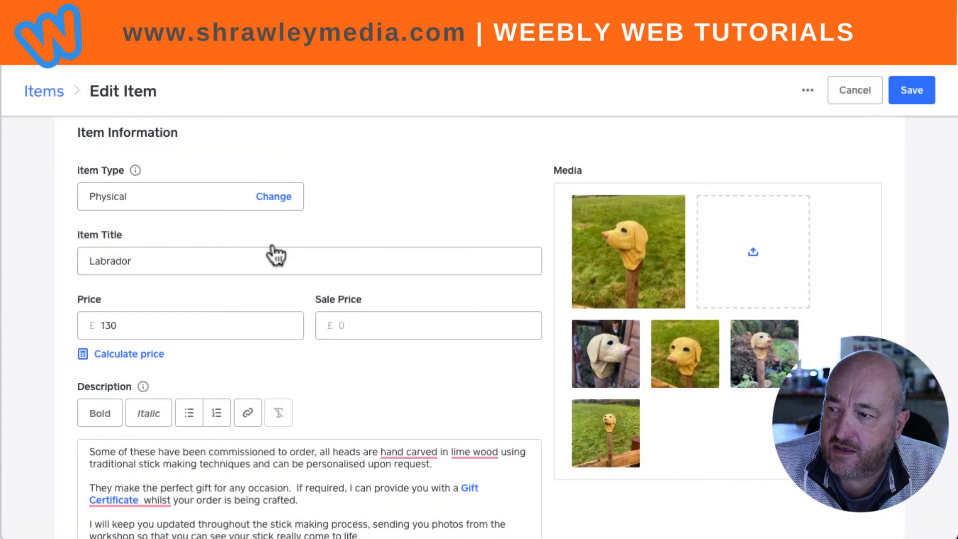
Accept the Grammarly suggestion that removes the extra space between "Certificate" and "whilst" in the Labrador item's description.
scroll(275, 256, "down", 6)
scroll(300, 249, "up", 2)
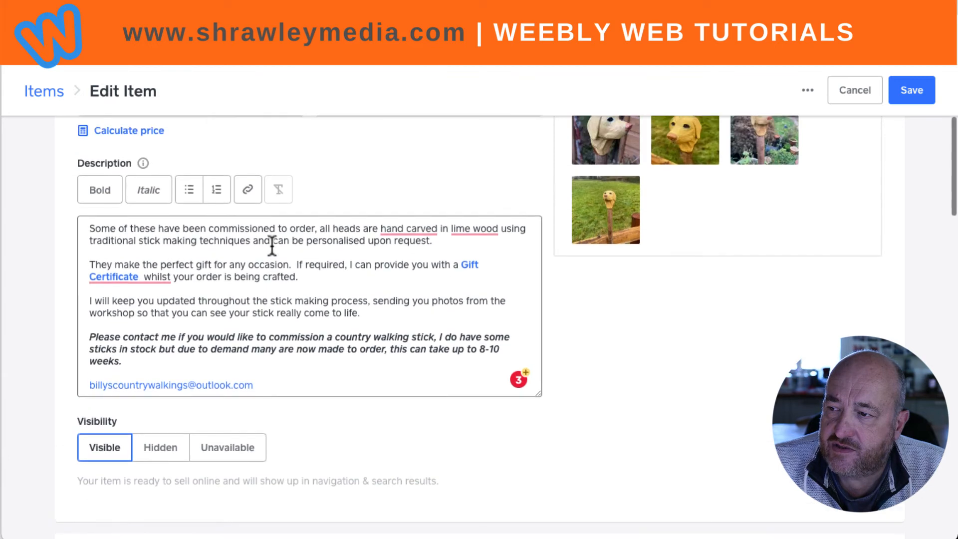
scroll(277, 247, "down", 1)
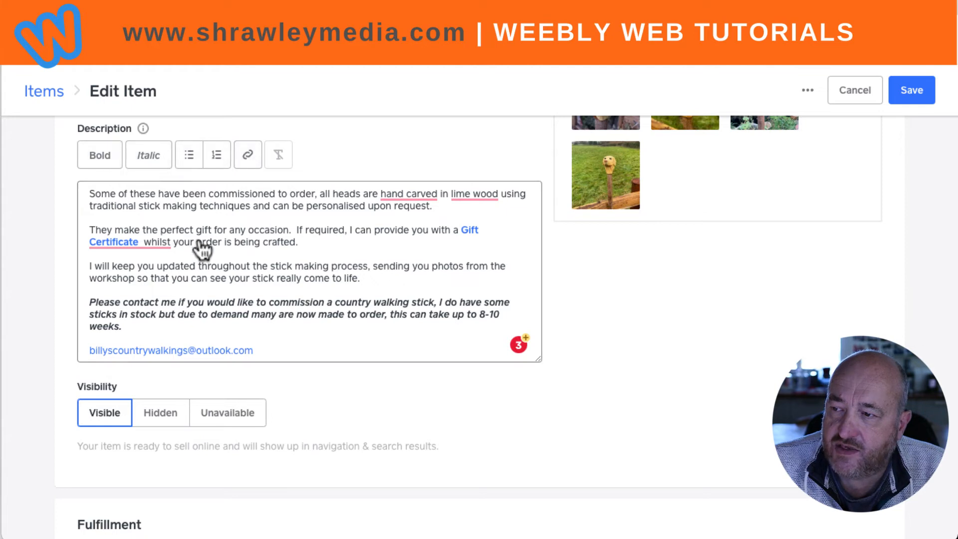
mouse_move(150, 244)
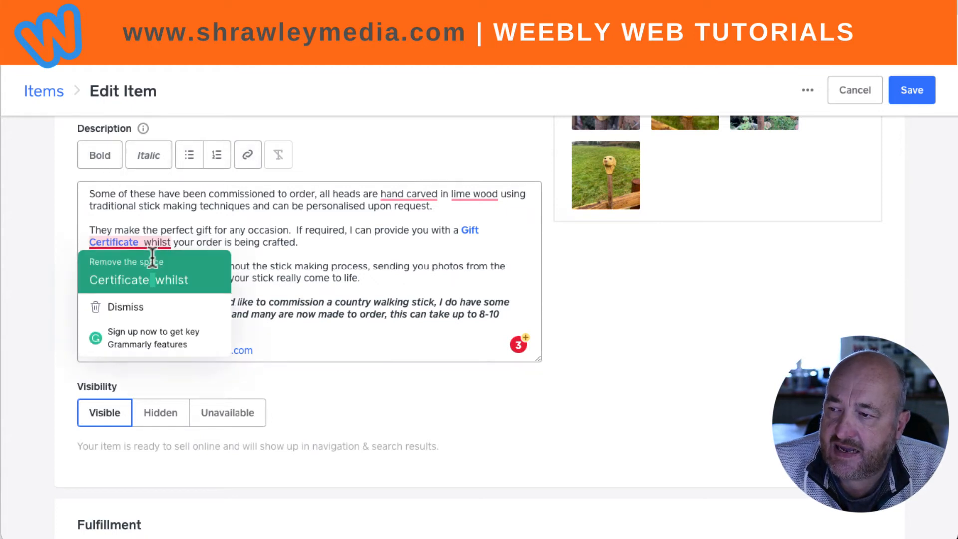
left_click(165, 280)
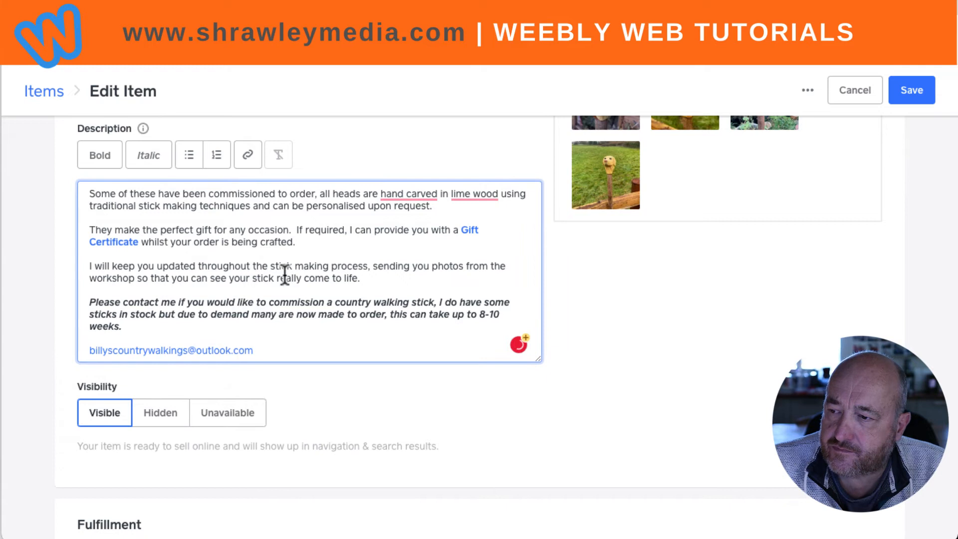
Examine the Labrador item's fulfillment, sales tax, stock tracking, options, modifiers, categories and SEO settings.
scroll(305, 280, "down", 3)
scroll(259, 307, "down", 5)
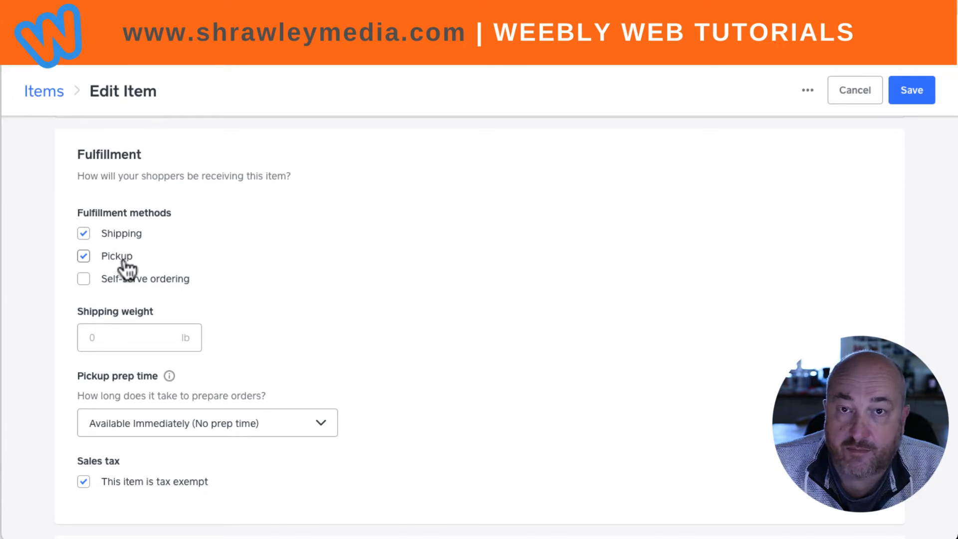
scroll(304, 289, "down", 2)
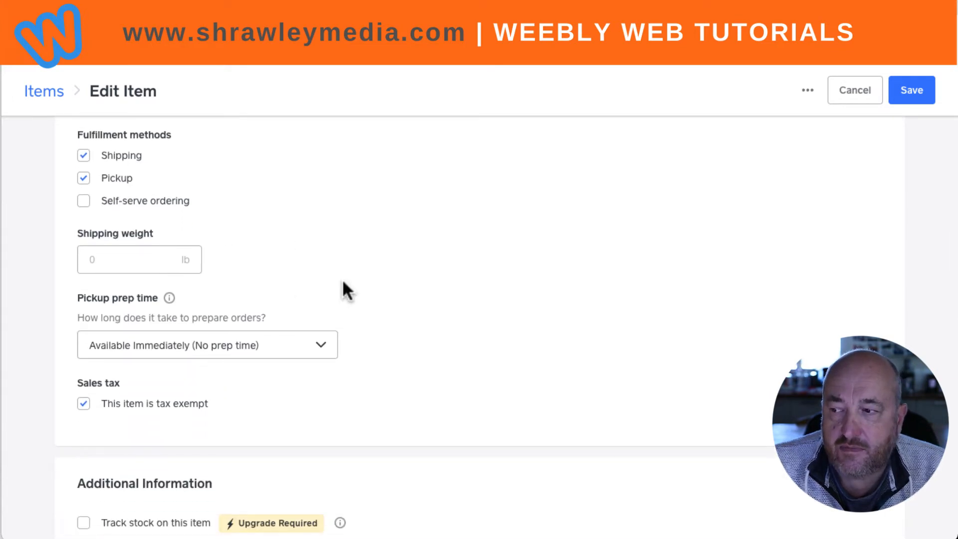
scroll(342, 281, "down", 2)
scroll(343, 281, "down", 2)
scroll(343, 289, "up", 1)
scroll(343, 289, "down", 4)
scroll(343, 282, "down", 4)
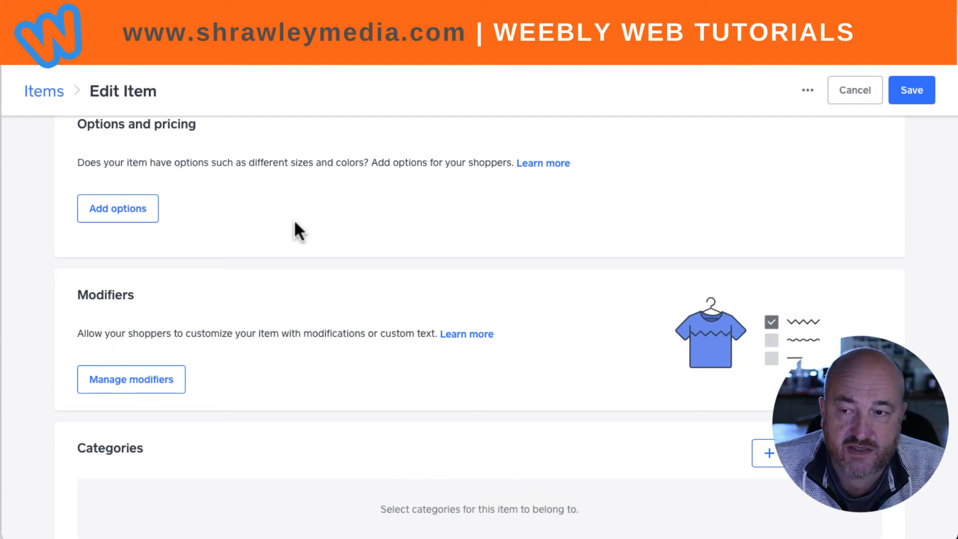
scroll(315, 230, "down", 3)
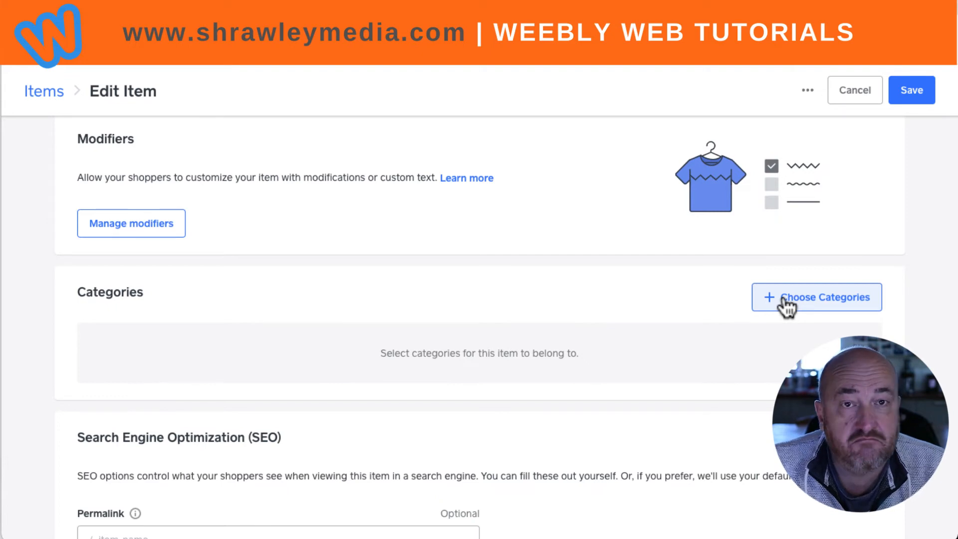
scroll(624, 293, "down", 5)
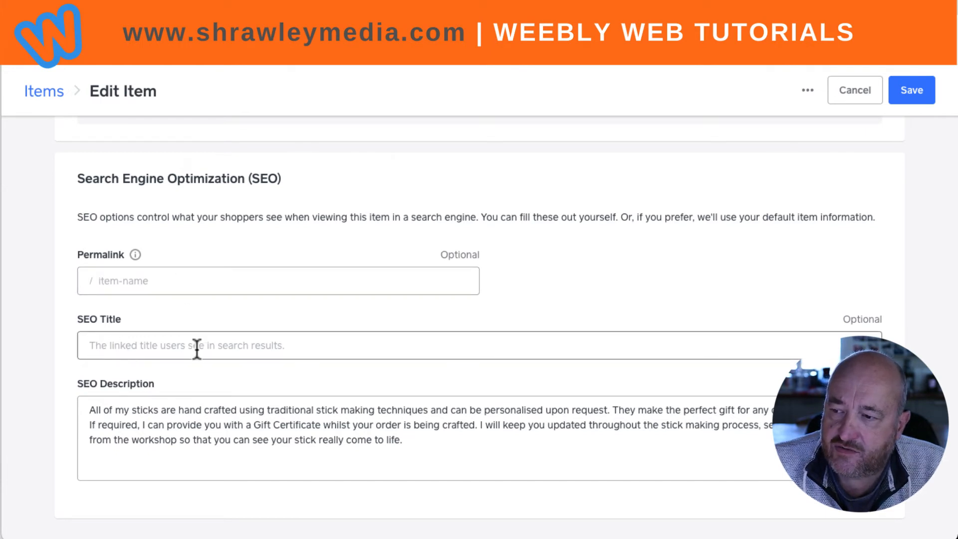
Recheck the Labrador item's main information against its SEO description and save the item.
scroll(267, 325, "up", 15)
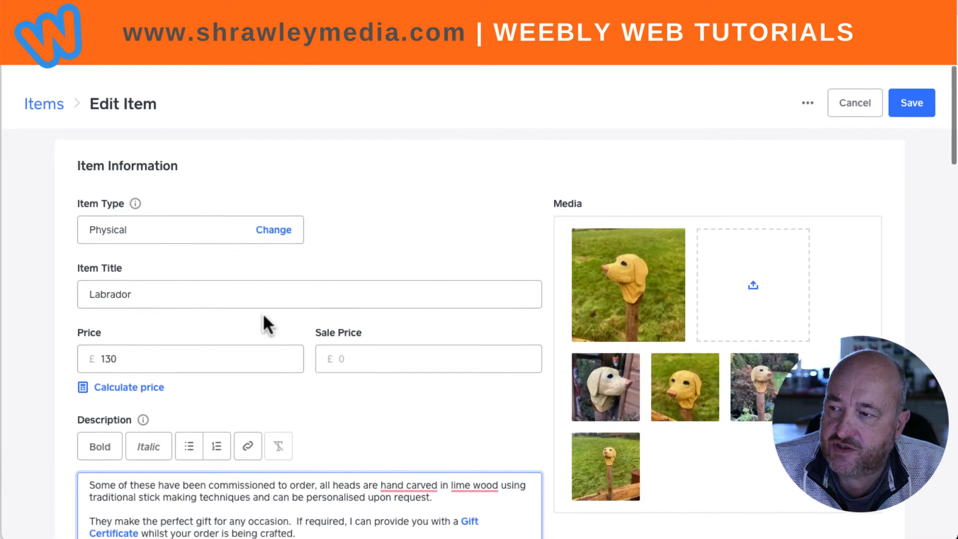
scroll(263, 323, "down", 2)
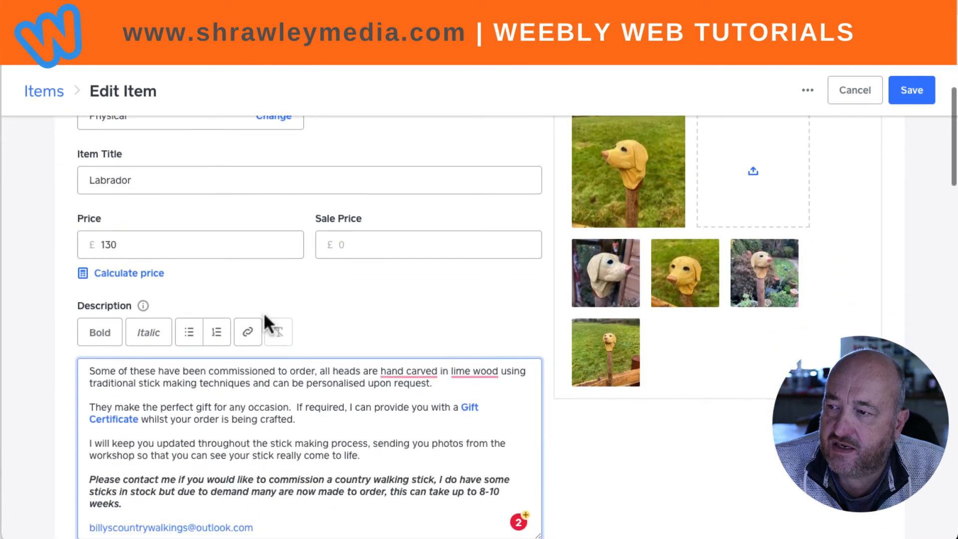
scroll(263, 323, "up", 1)
scroll(265, 314, "down", 15)
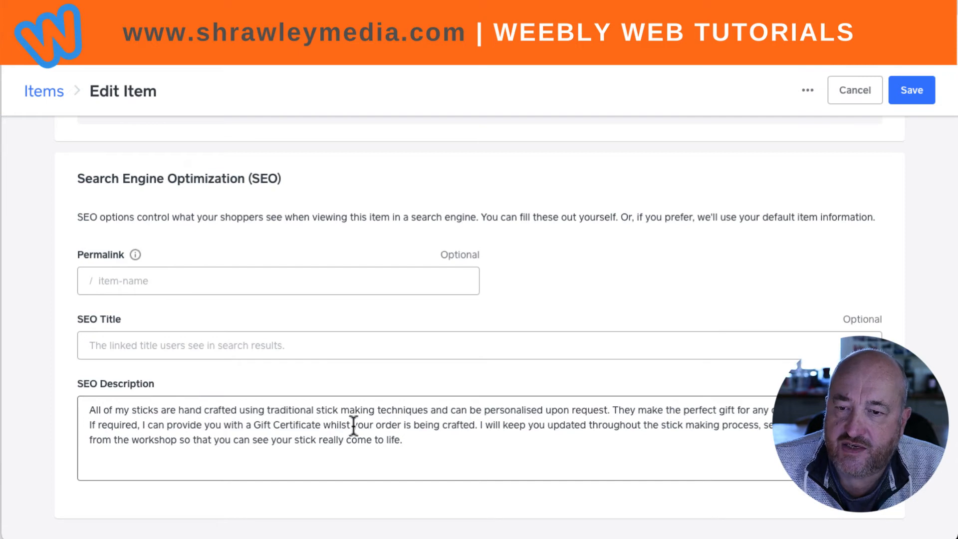
scroll(353, 426, "up", 15)
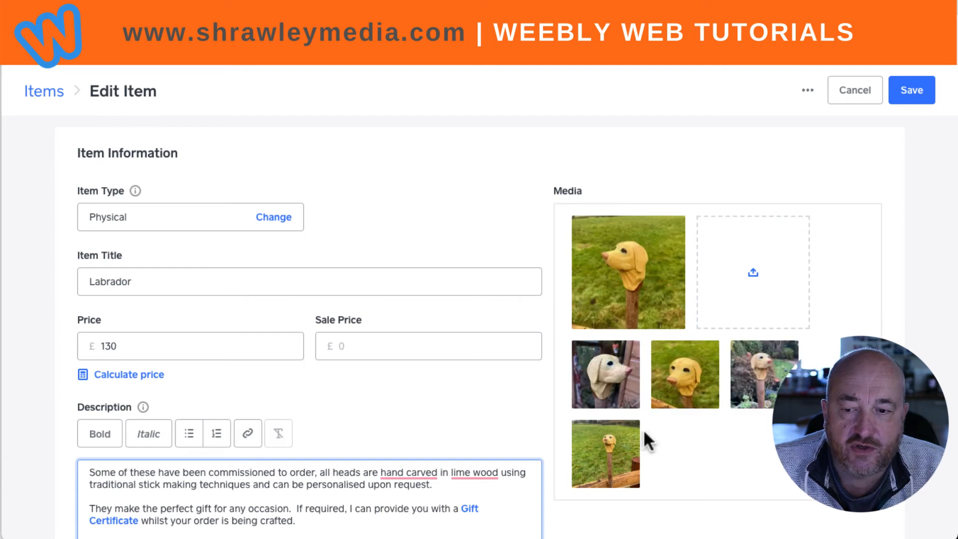
left_click(917, 93)
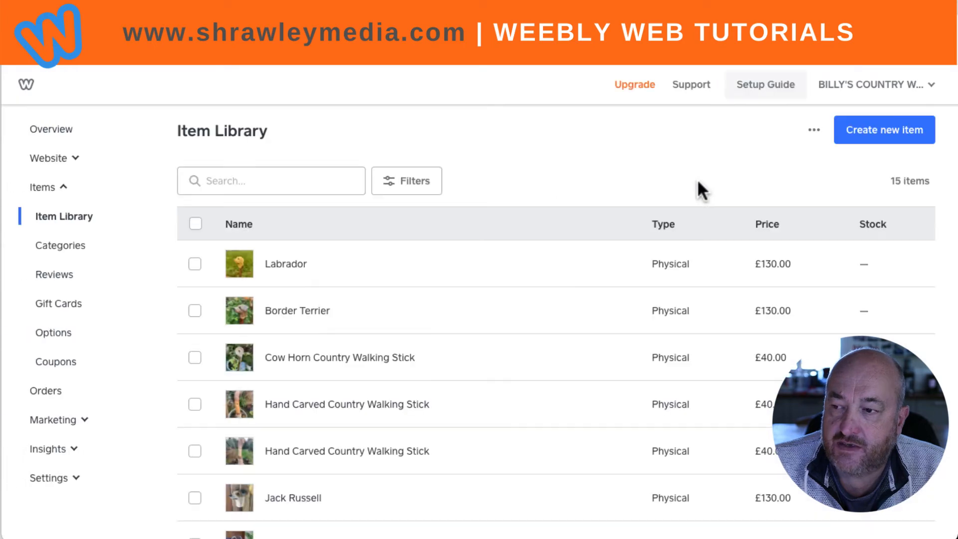
scroll(467, 263, "down", 10)
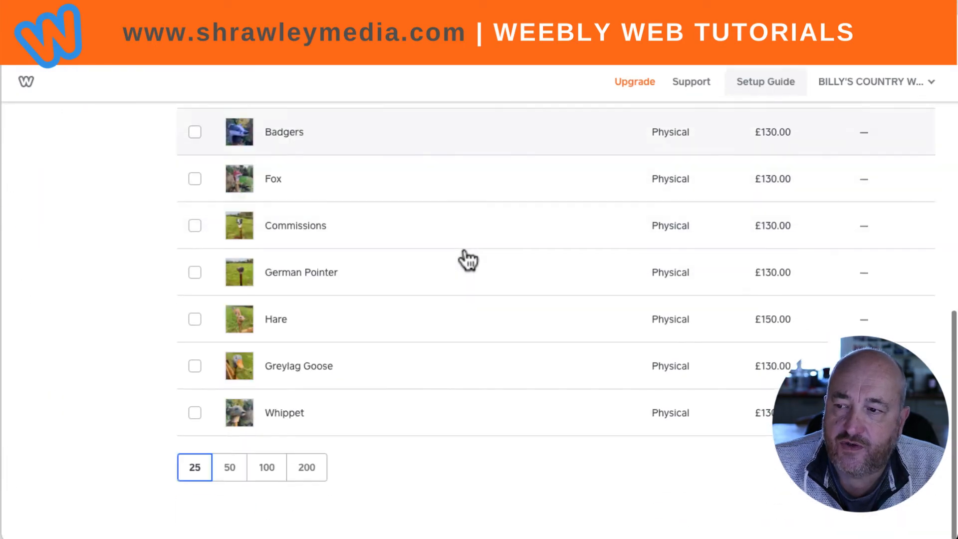
Leave the Item Library, open the website in the site editor and go to its Shop page.
scroll(468, 259, "up", 10)
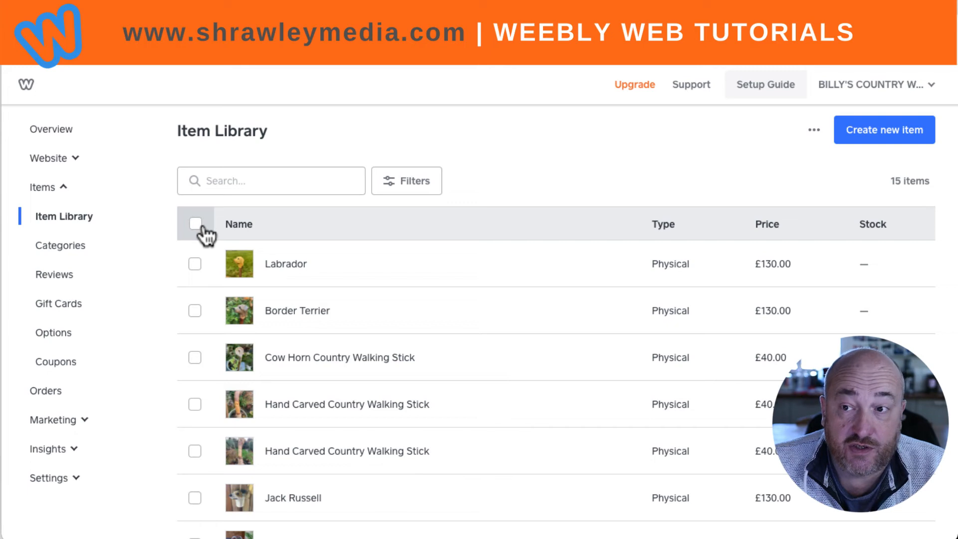
left_click(48, 158)
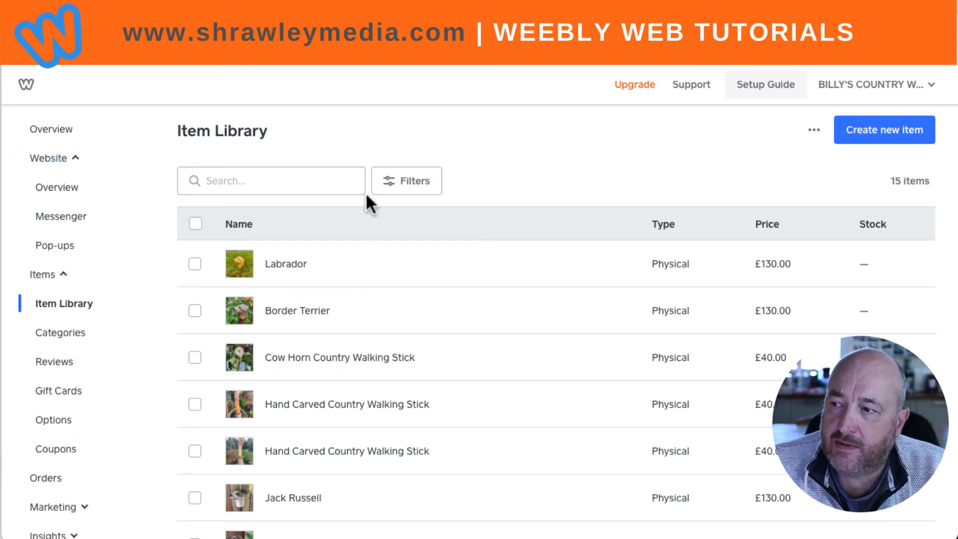
left_click(55, 188)
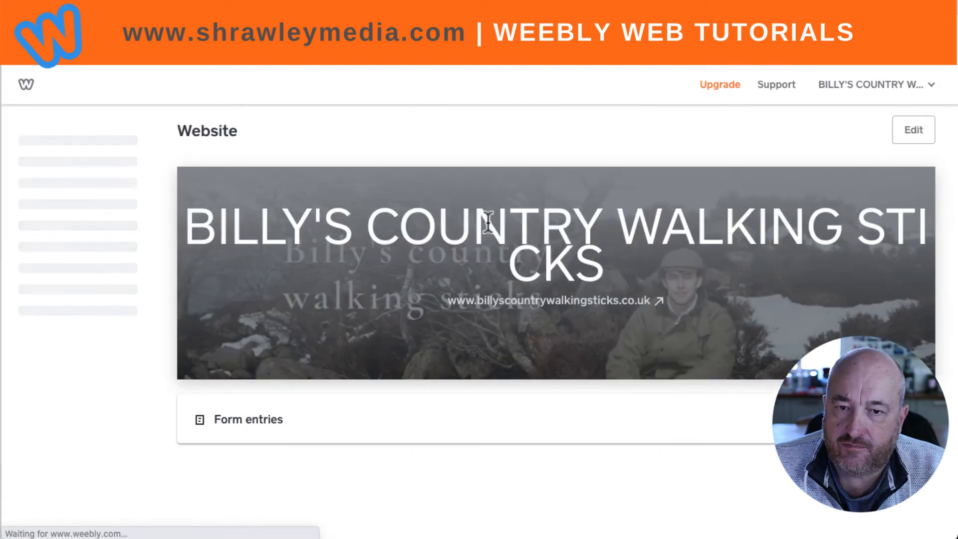
left_click(914, 131)
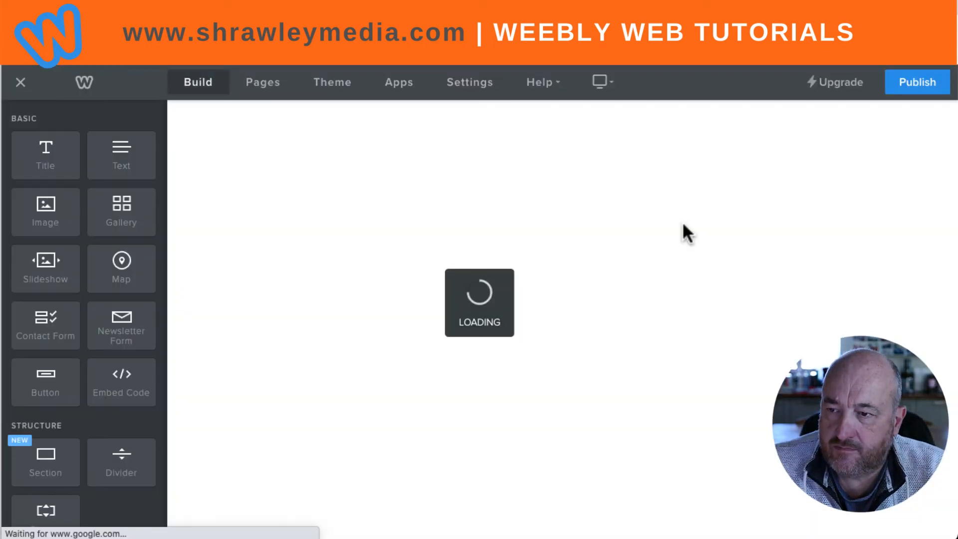
scroll(577, 259, "down", 2)
scroll(577, 259, "down", 1)
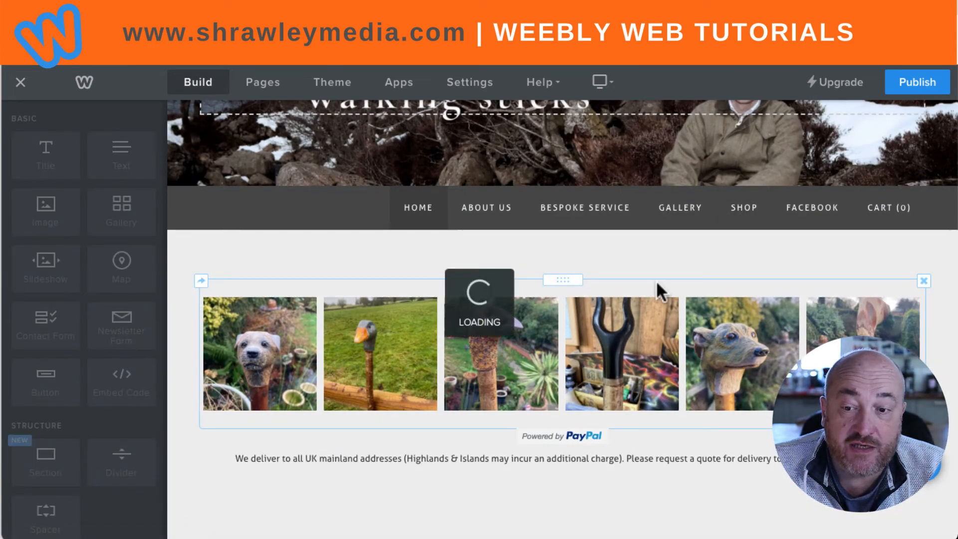
scroll(653, 282, "down", 2)
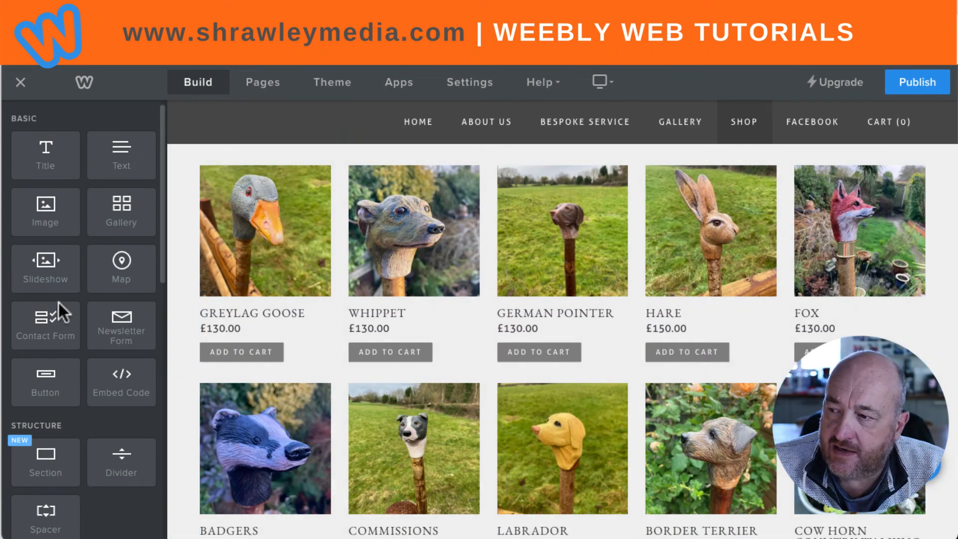
Locate the ecommerce elements and open the settings of the Products element on the Shop page.
scroll(65, 307, "down", 4)
scroll(78, 316, "down", 6)
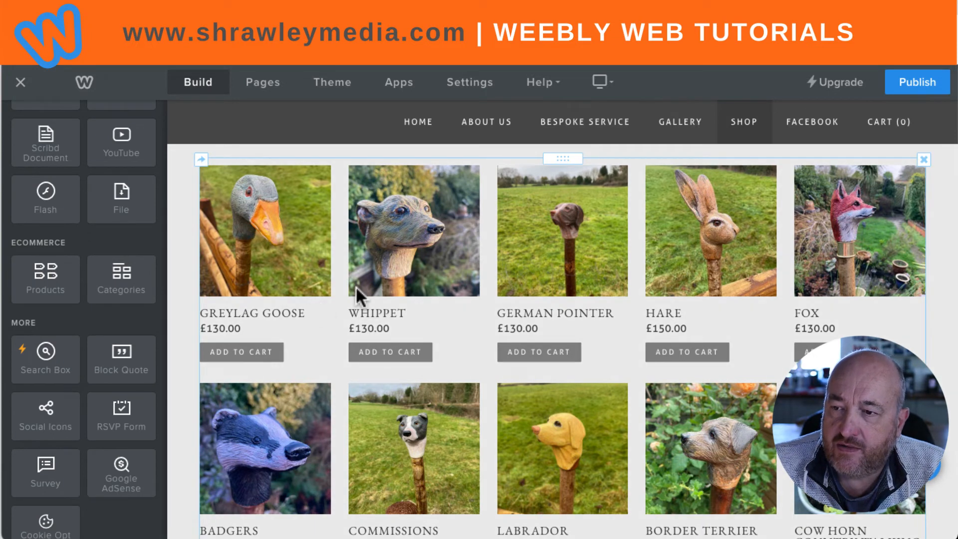
left_click(487, 163)
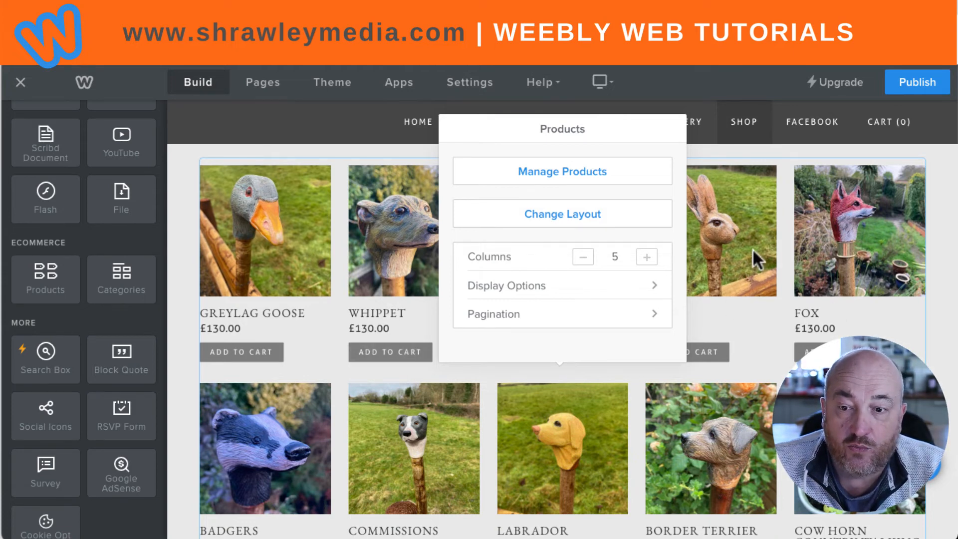
Examine the Shop page's product grid and delivery text alongside the Products settings, then close the settings without changes.
scroll(753, 246, "up", 2)
scroll(754, 247, "down", 6)
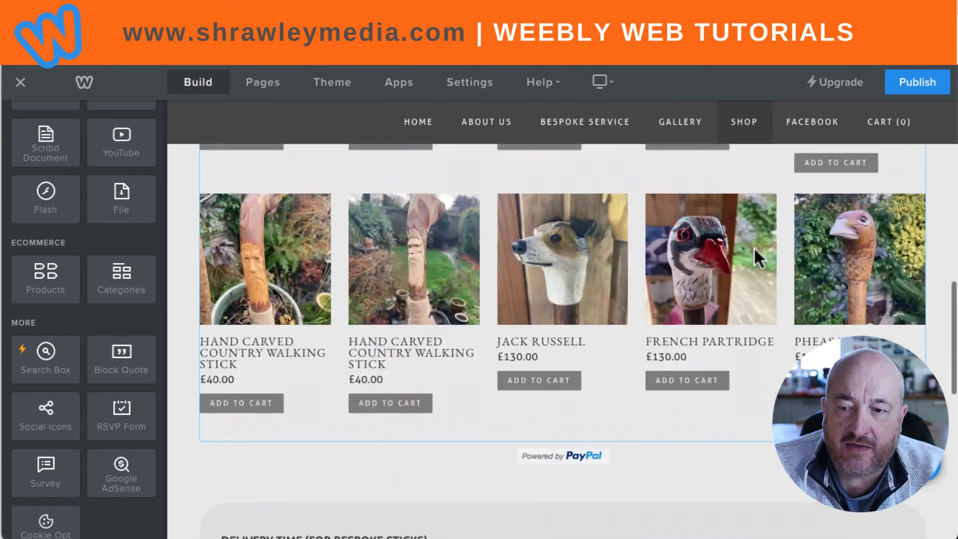
scroll(753, 247, "down", 3)
scroll(706, 280, "down", 3)
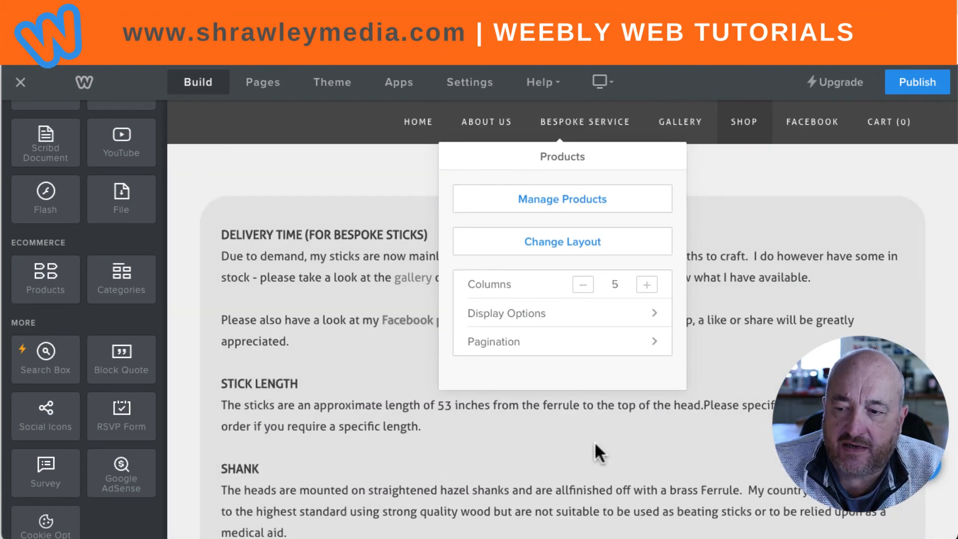
scroll(839, 262, "up", 15)
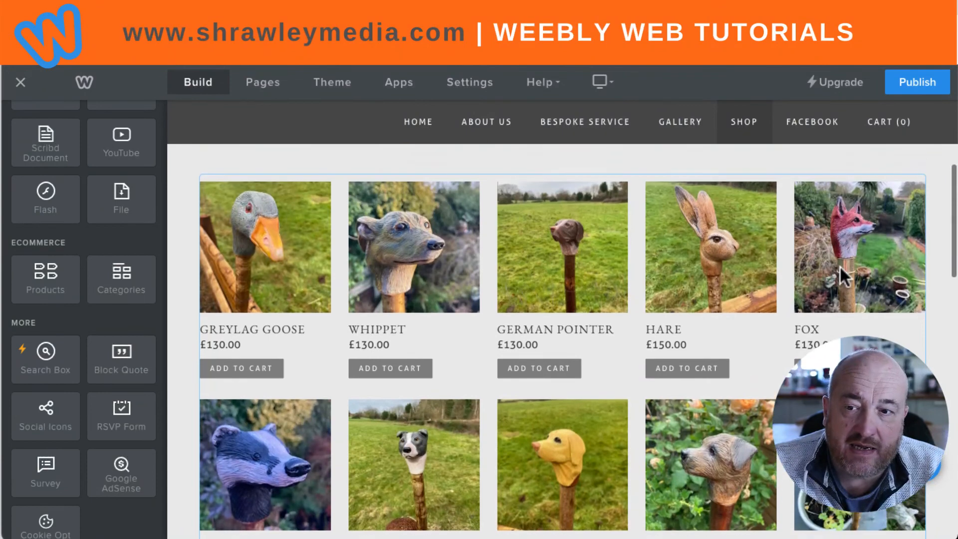
scroll(828, 266, "up", 2)
scroll(821, 262, "down", 3)
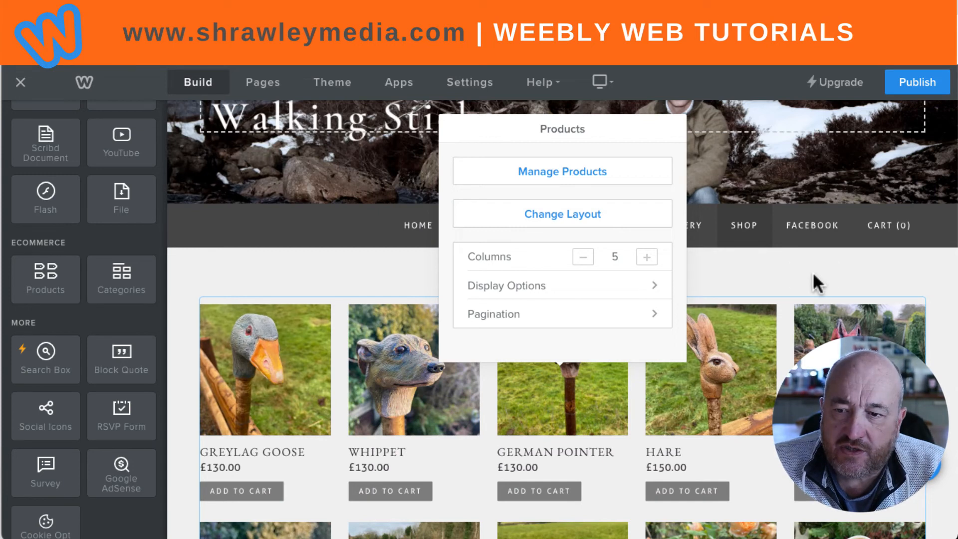
left_click(814, 272)
Review the product images, prices and add-to-cart options in the Shop page's product grid.
scroll(522, 270, "down", 3)
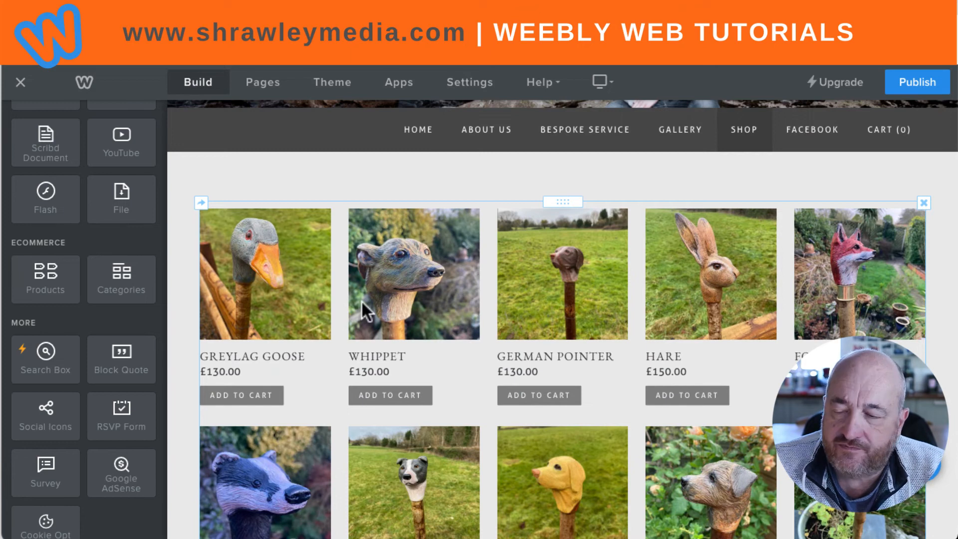
scroll(366, 301, "down", 2)
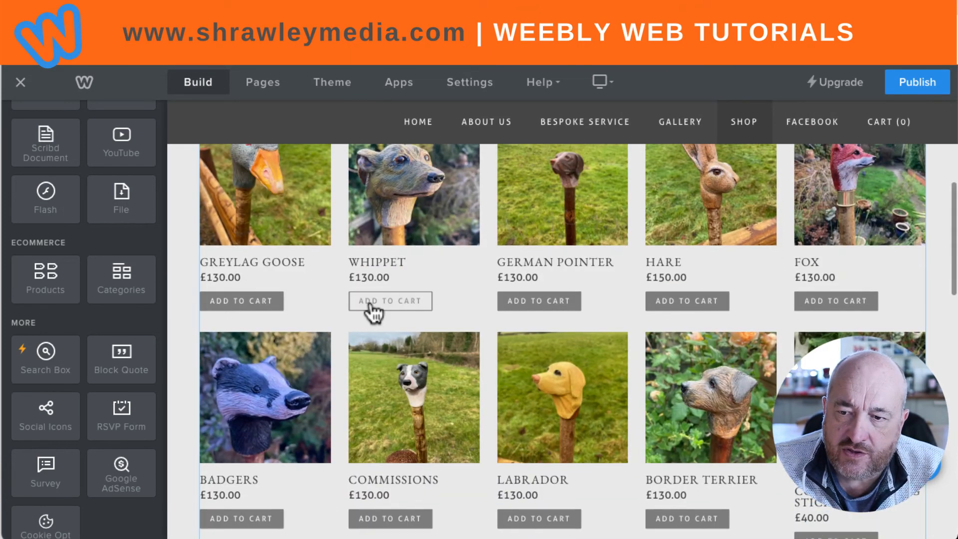
left_click(372, 302)
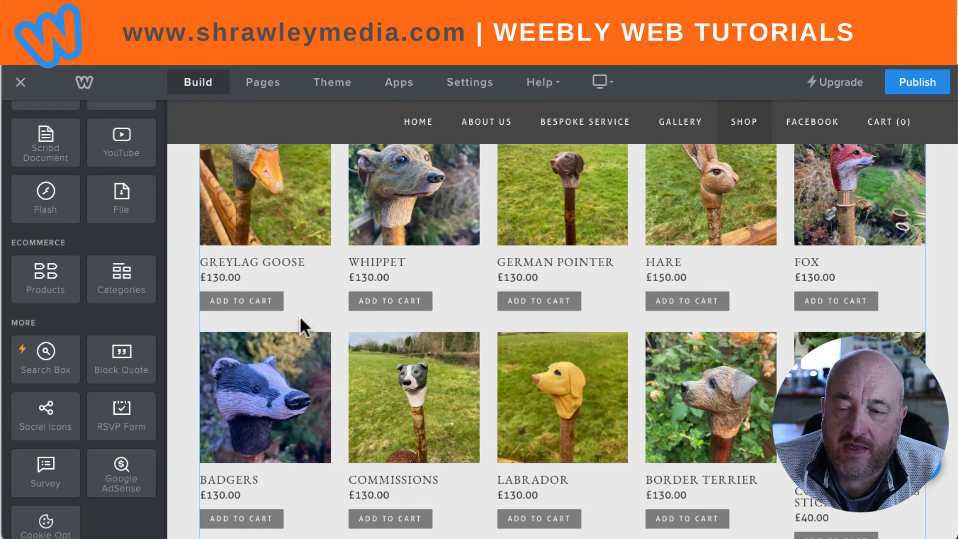
scroll(372, 314, "up", 3)
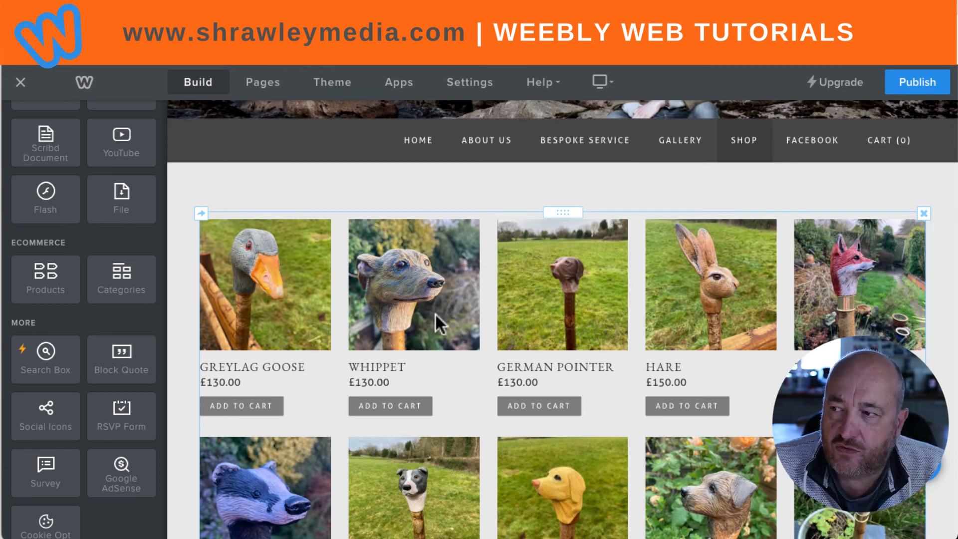
Leave the site editor and examine the store's shipping settings, including the origin address, destination regions, rates and advanced settings.
left_click(21, 85)
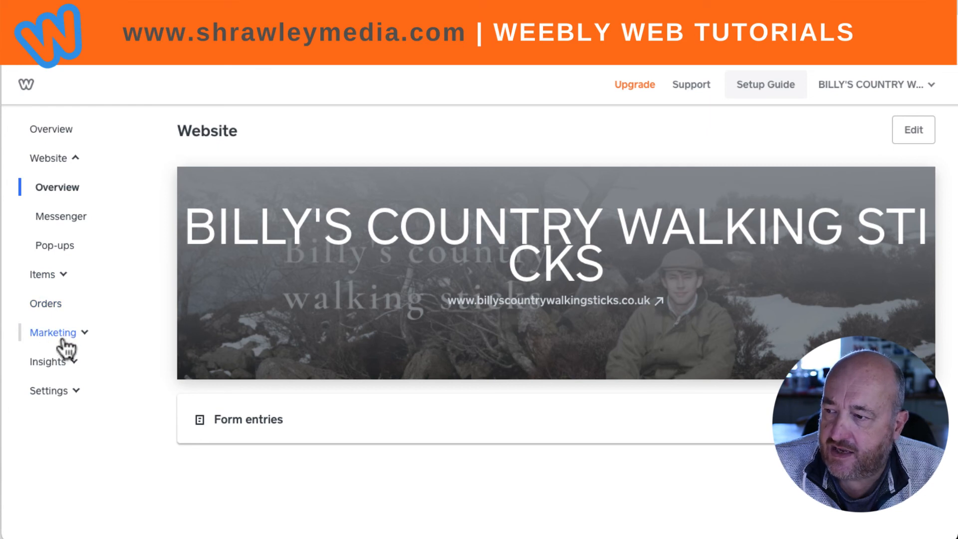
left_click(50, 394)
scroll(147, 388, "down", 2)
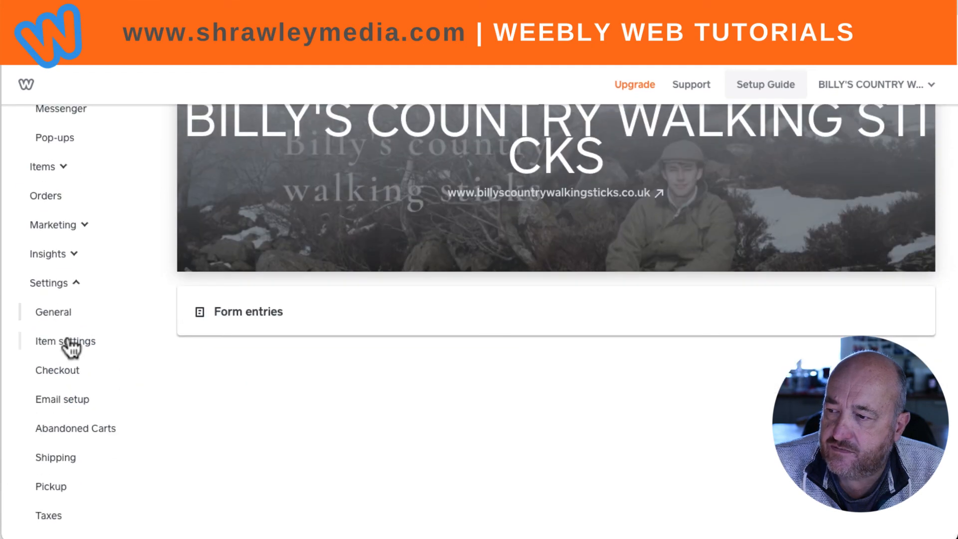
left_click(63, 458)
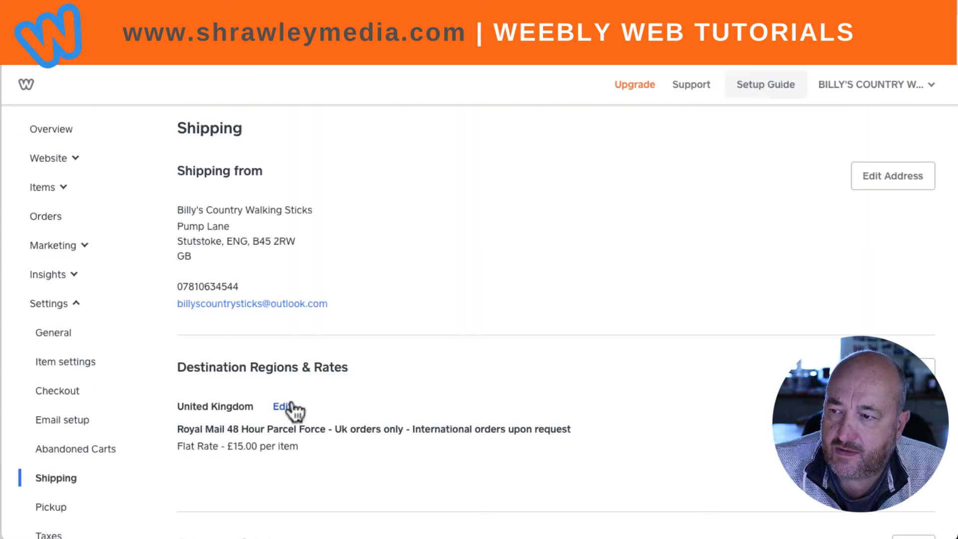
scroll(304, 399, "down", 4)
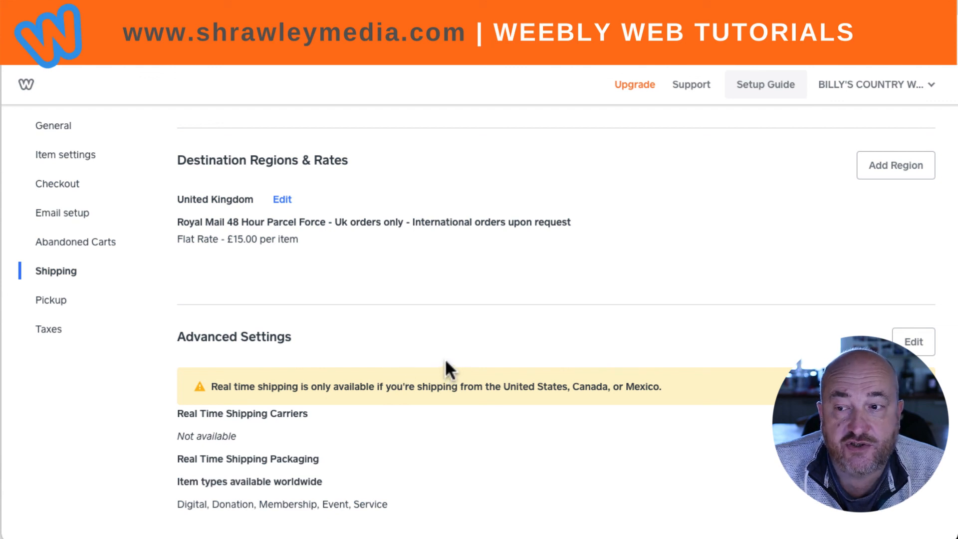
scroll(444, 358, "up", 5)
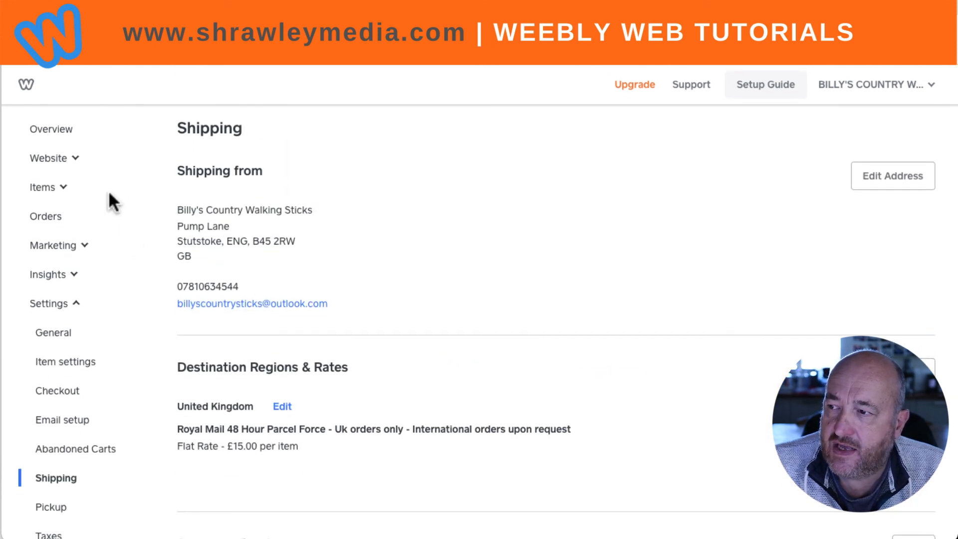
Expand the dashboard's Website section from the shipping settings.
left_click(44, 159)
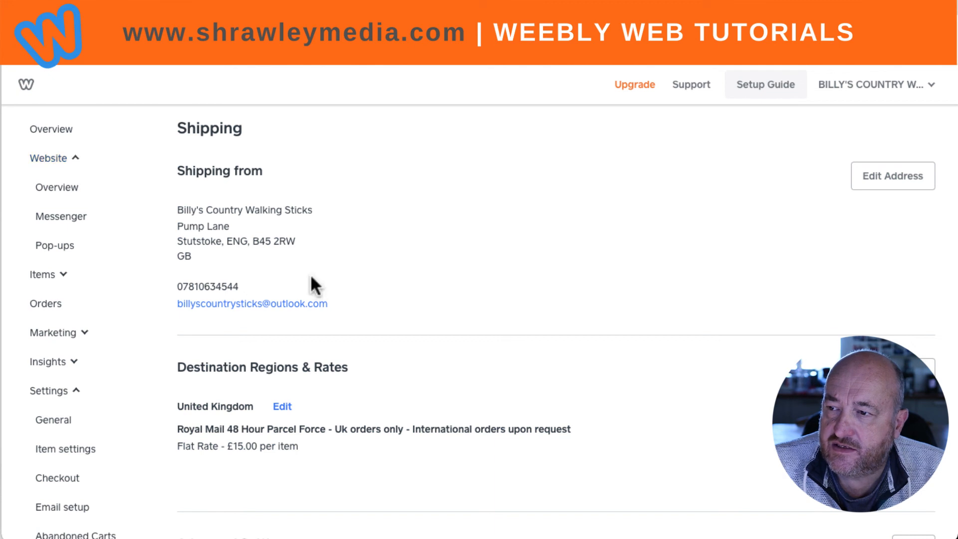